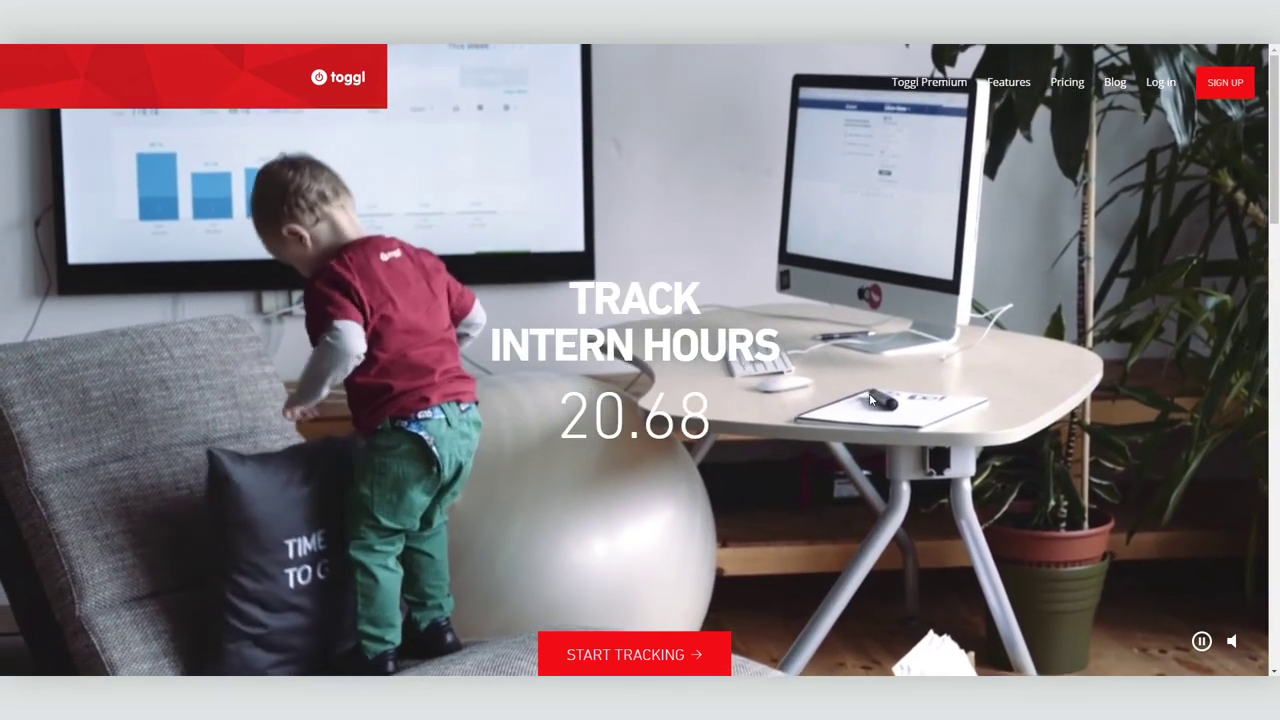
Submit the completed sign-up form to join the inviting team's Toggl workspace
{"action": "scroll", "coordinate": [869, 400], "scroll_direction": "down", "scroll_amount": 5}
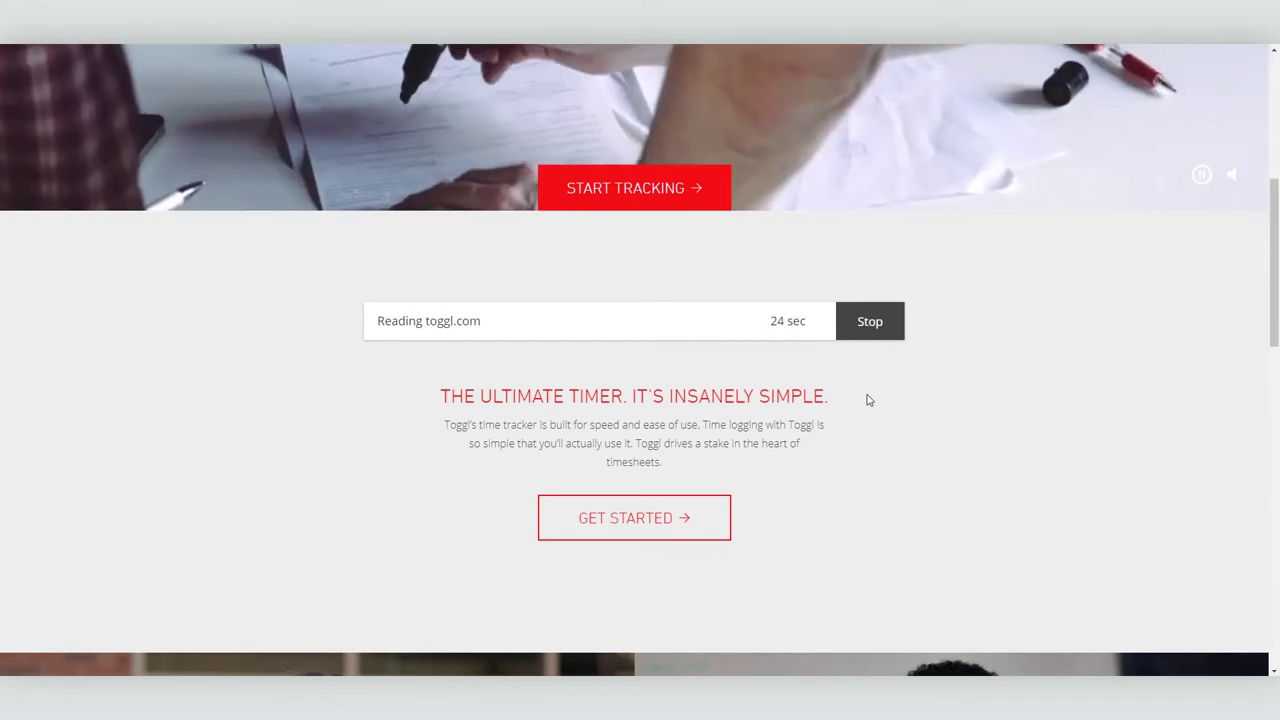
{"action": "left_click", "coordinate": [874, 331]}
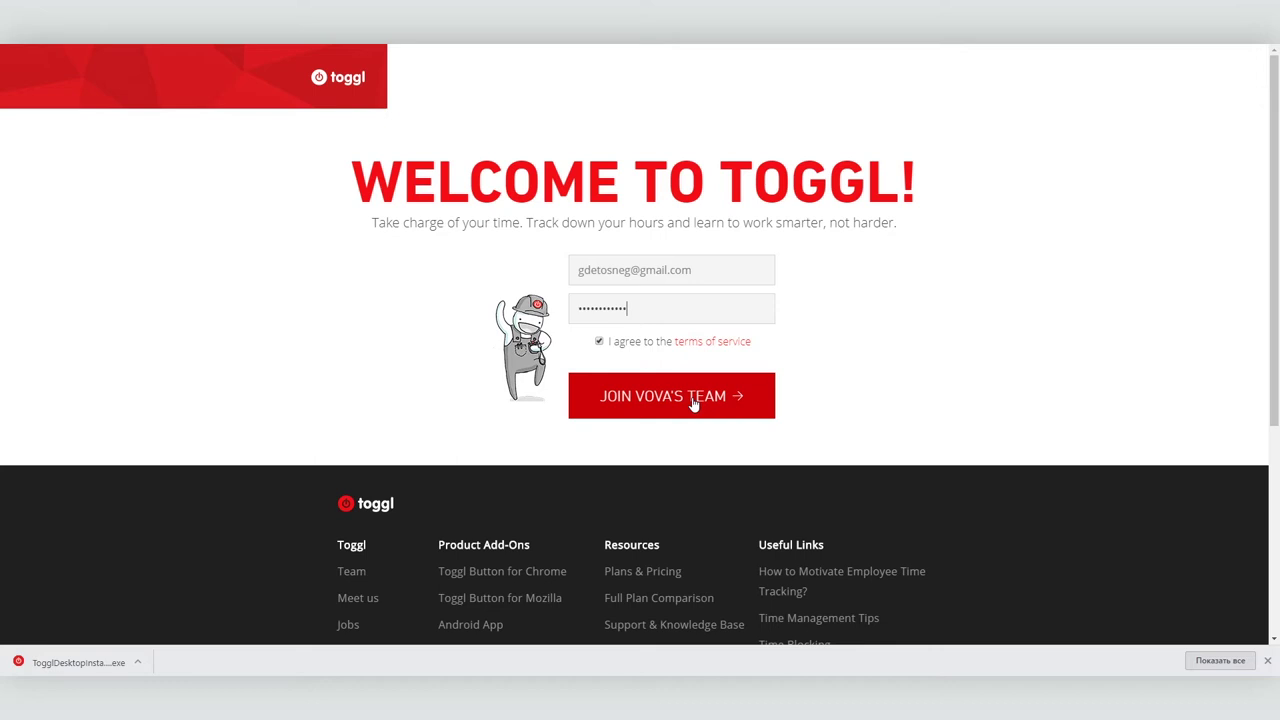
{"action": "left_click", "coordinate": [694, 403]}
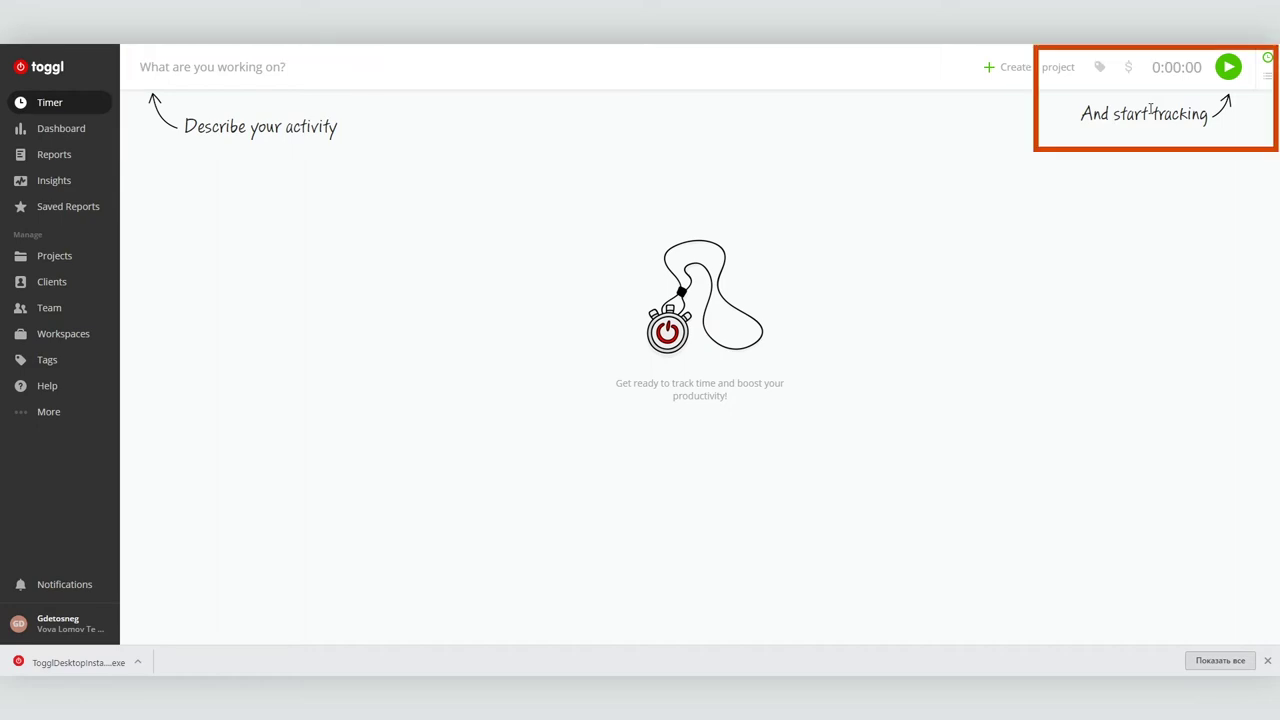
Create a new project named "Теплица" with the green colour and no client
{"action": "left_click", "coordinate": [1015, 70]}
{"action": "left_click", "coordinate": [604, 281]}
{"action": "type", "text": "Тепли"}
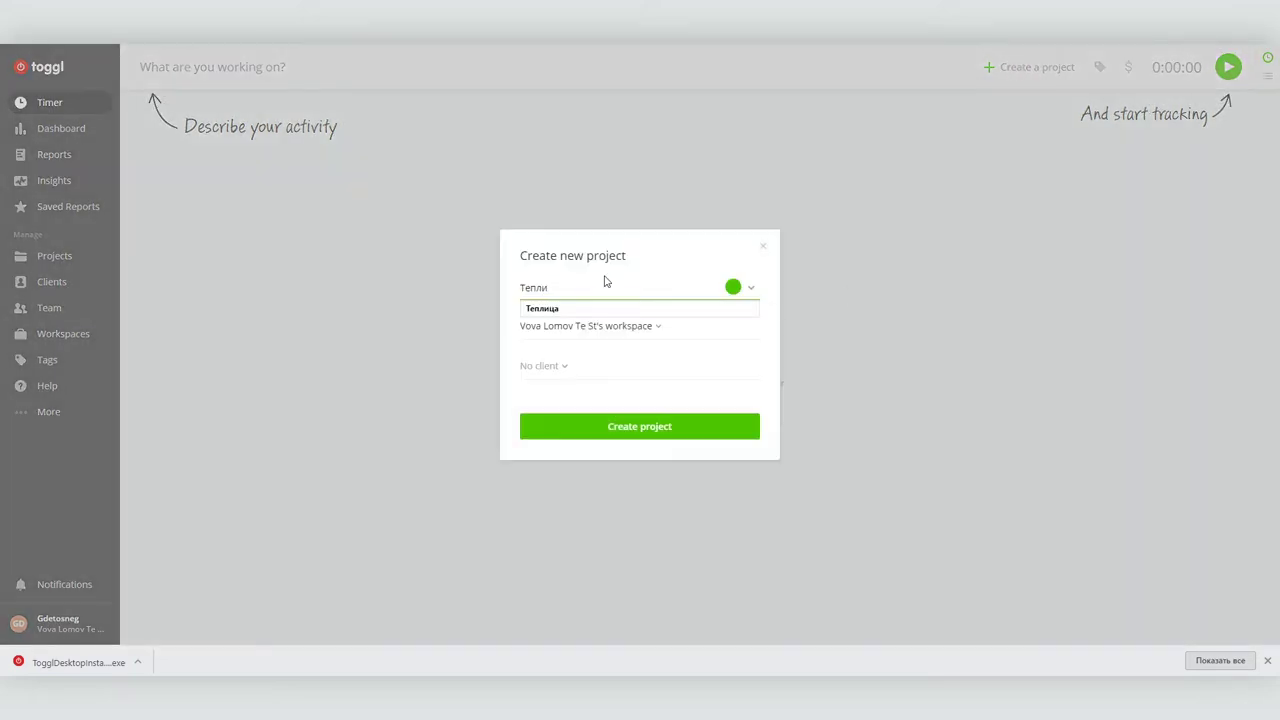
{"action": "key", "text": "Down"}
{"action": "key", "text": "Return"}
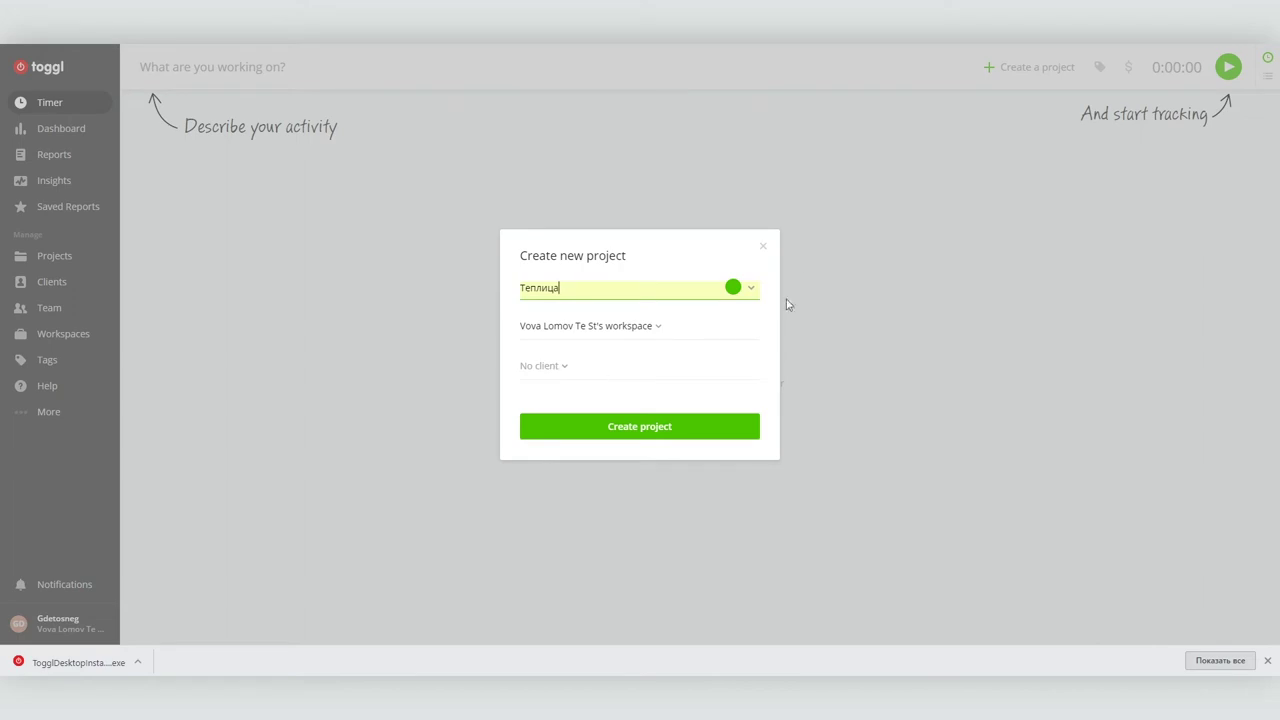
{"action": "left_click", "coordinate": [740, 290]}
{"action": "left_click", "coordinate": [742, 289]}
{"action": "left_click", "coordinate": [614, 436]}
Record a timed entry described as "Скринкаст" by starting and stopping the timer
{"action": "left_click", "coordinate": [177, 66]}
{"action": "type", "text": "Скринкаст"}
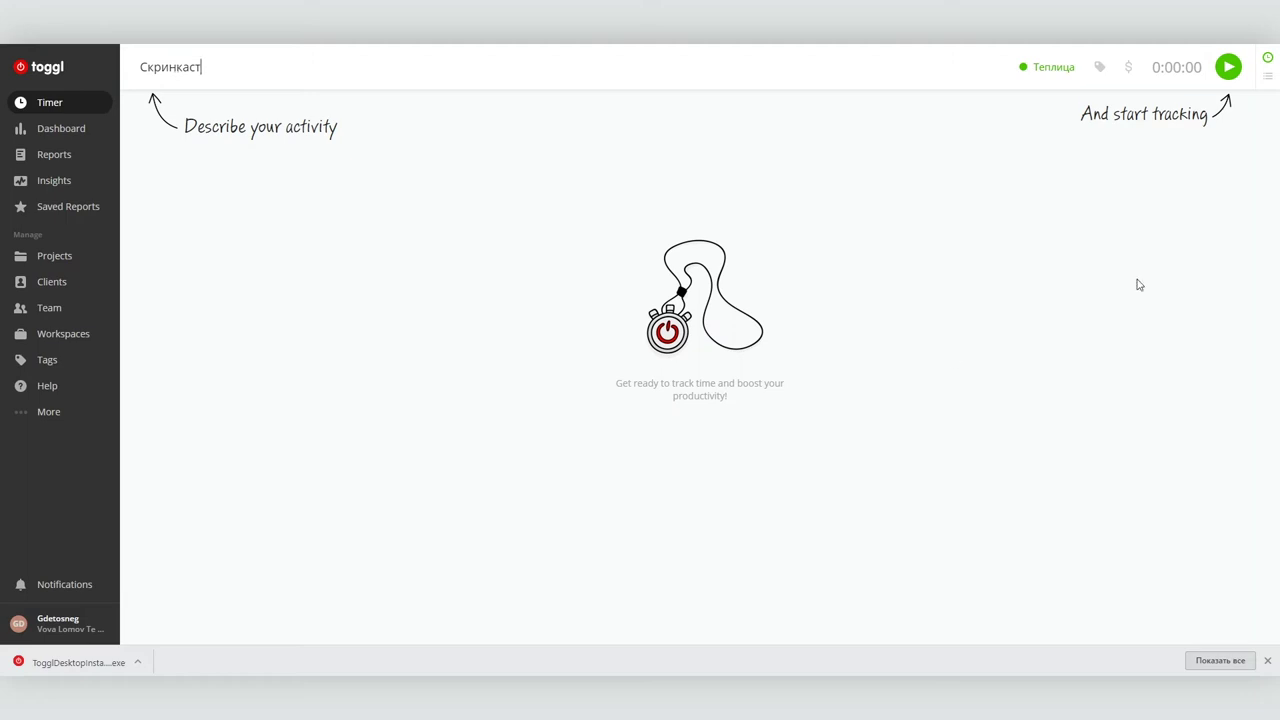
{"action": "left_click", "coordinate": [1233, 73]}
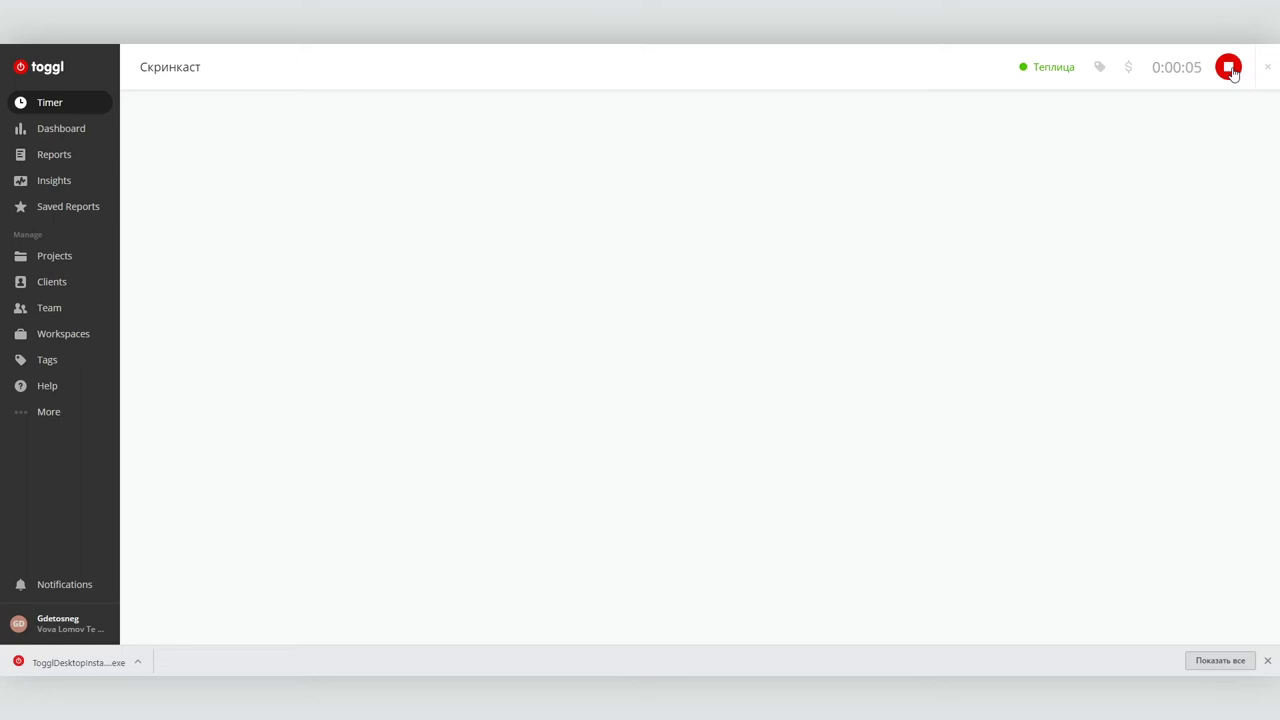
{"action": "left_click", "coordinate": [1233, 73]}
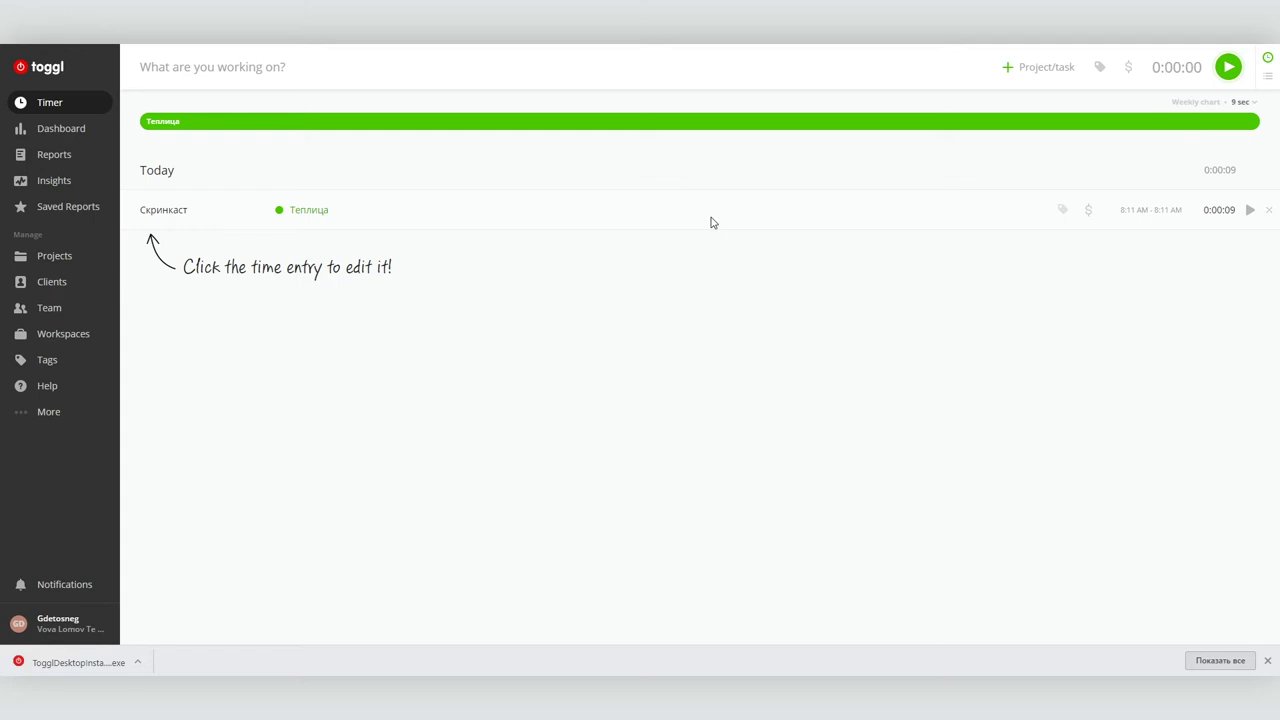
Resume and stop timing the "Скринкаст" entry, and inspect its grouped sessions
{"action": "left_click", "coordinate": [1250, 211]}
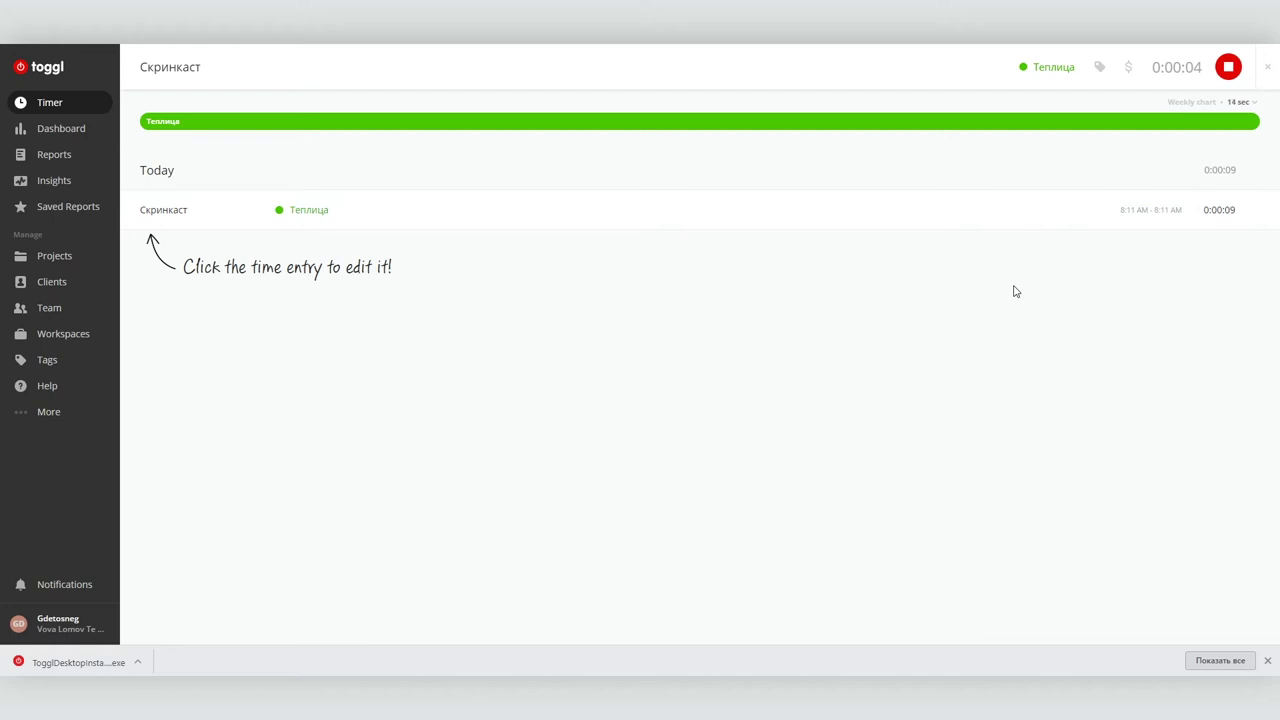
{"action": "left_click", "coordinate": [1227, 65]}
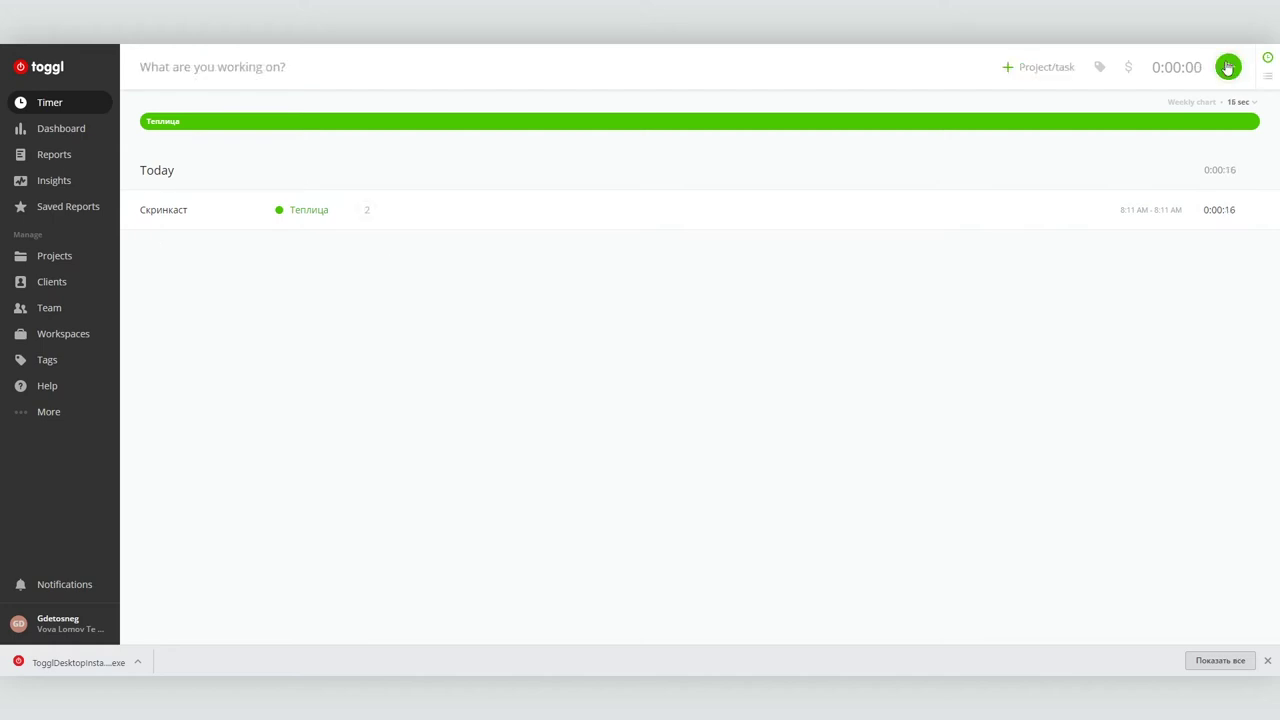
{"action": "left_click", "coordinate": [367, 212]}
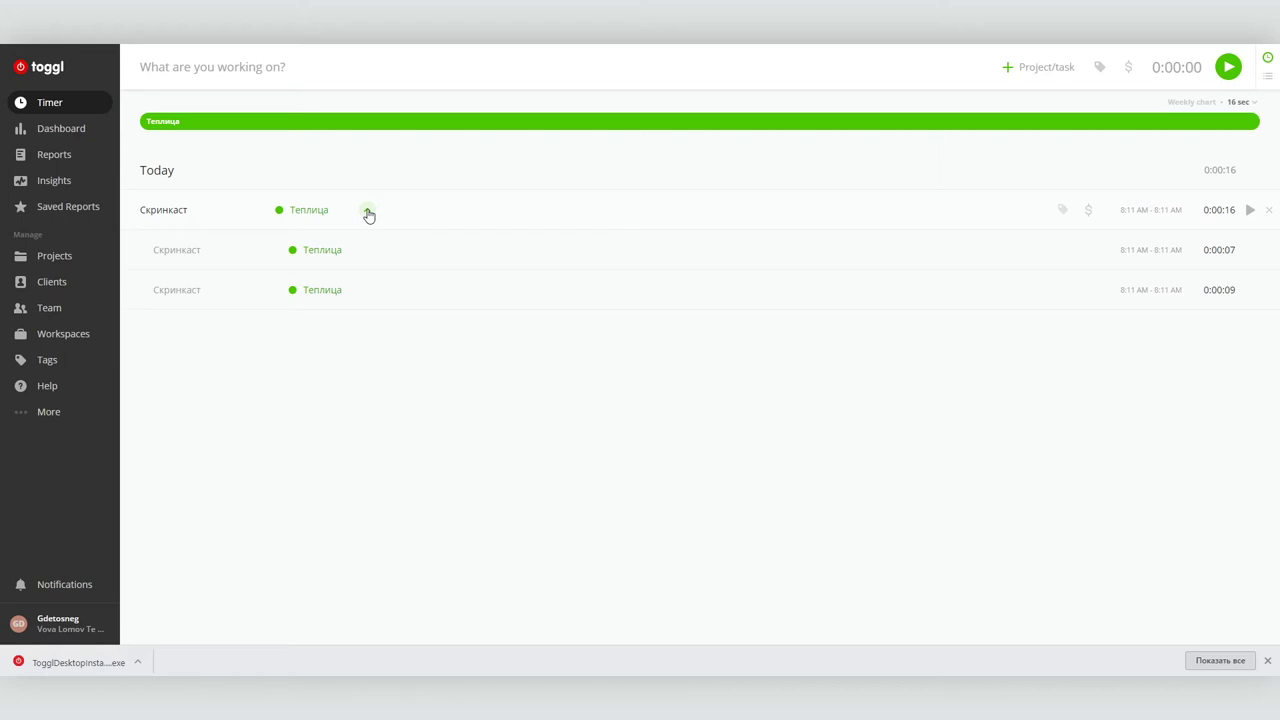
{"action": "left_click", "coordinate": [367, 212]}
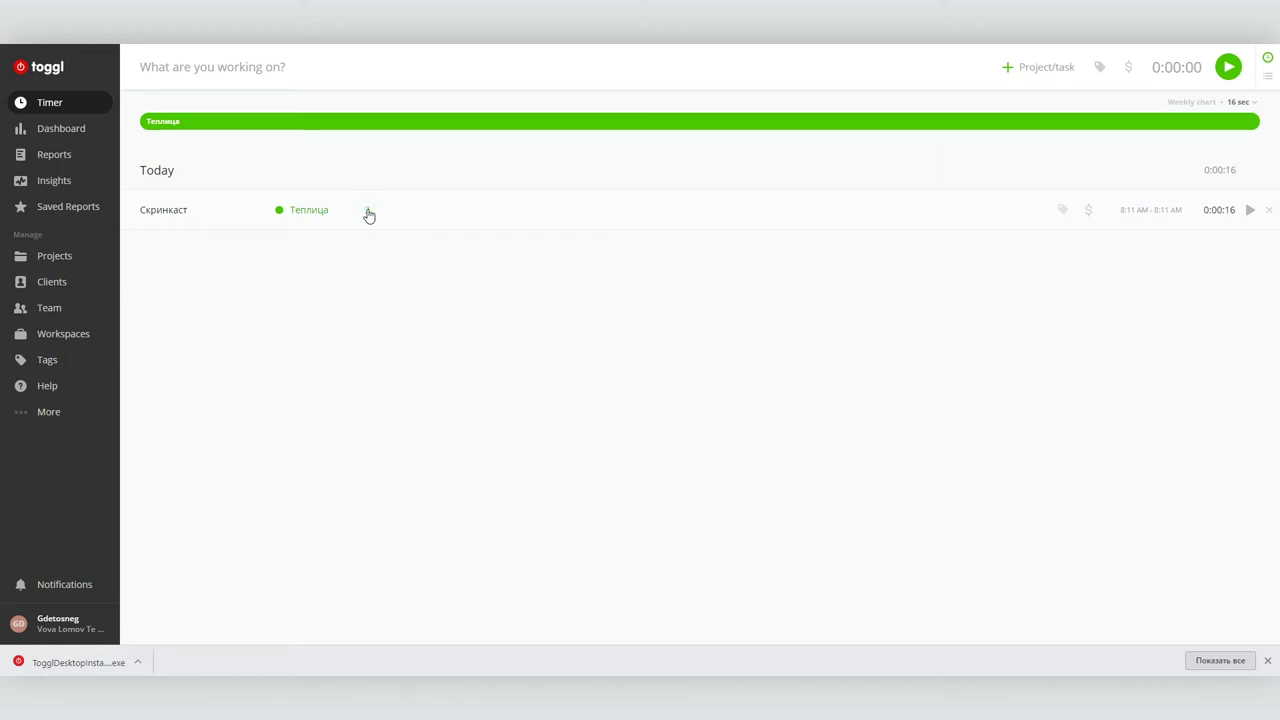
Record a timed entry described as "Видеокарточки" and assign it to the "Теплица" project
{"action": "left_click", "coordinate": [197, 68]}
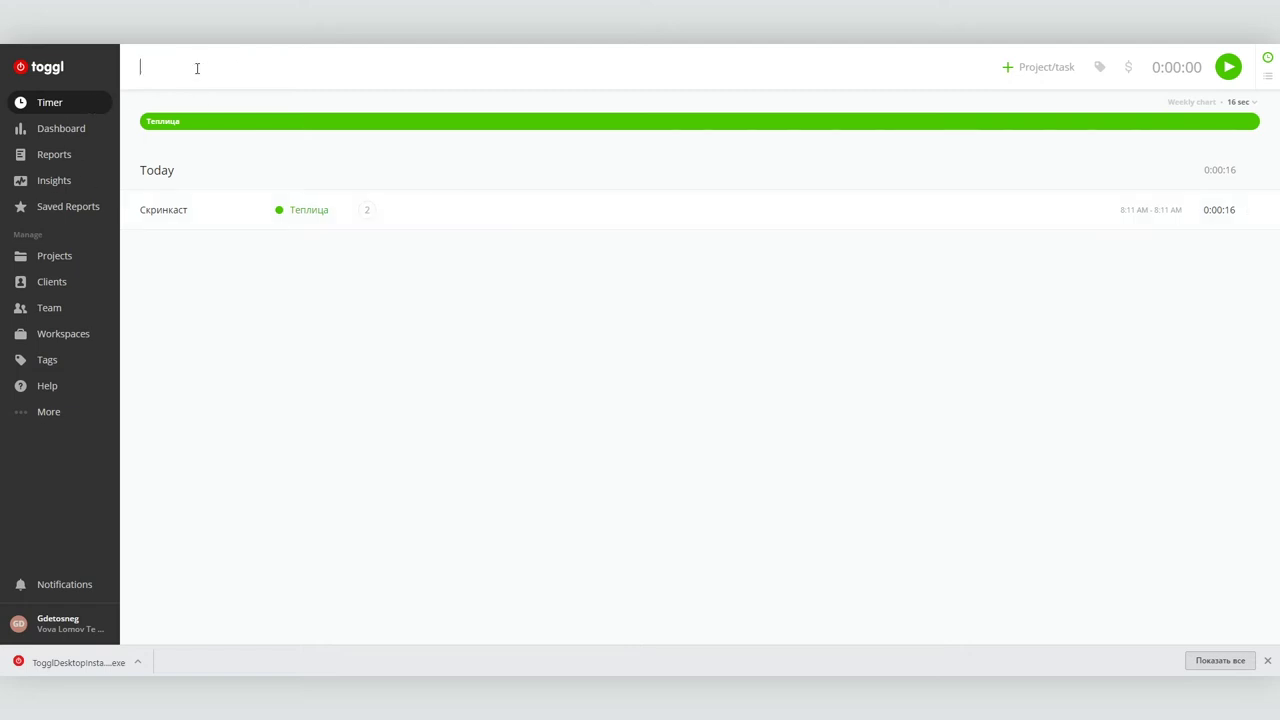
{"action": "type", "text": "Видеокарточки"}
{"action": "left_click", "coordinate": [1228, 67]}
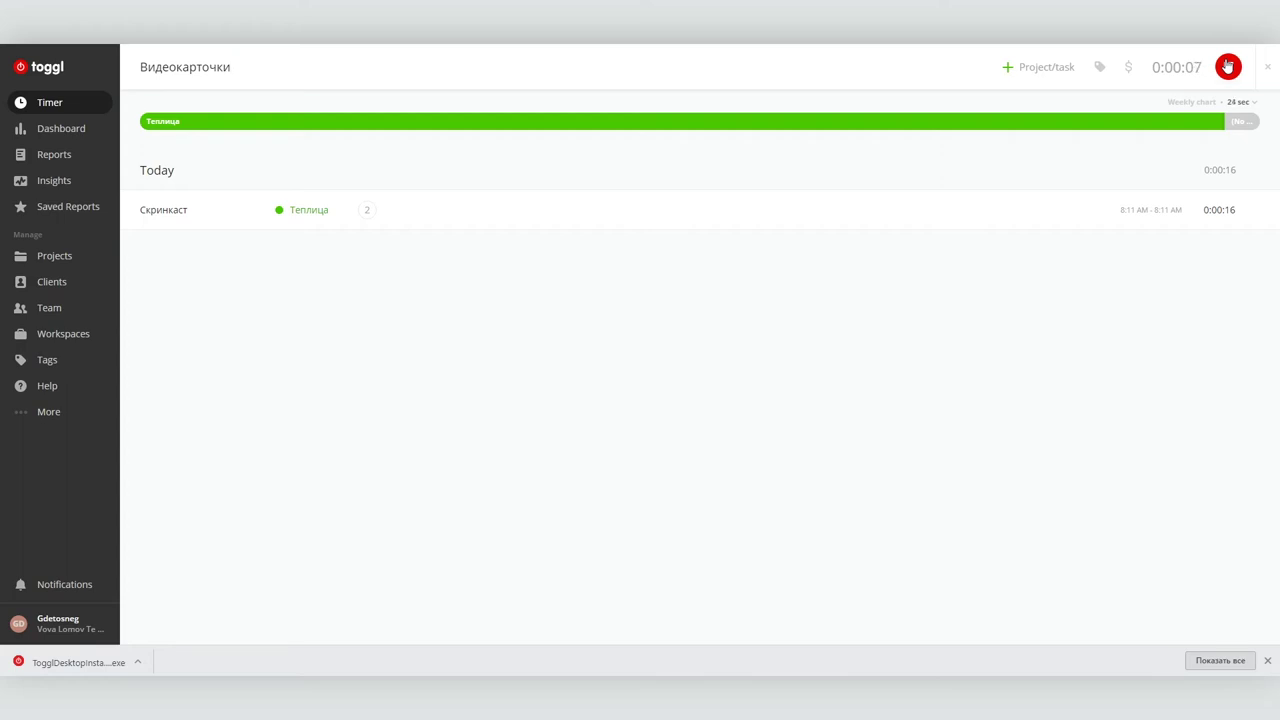
{"action": "left_click", "coordinate": [1228, 67]}
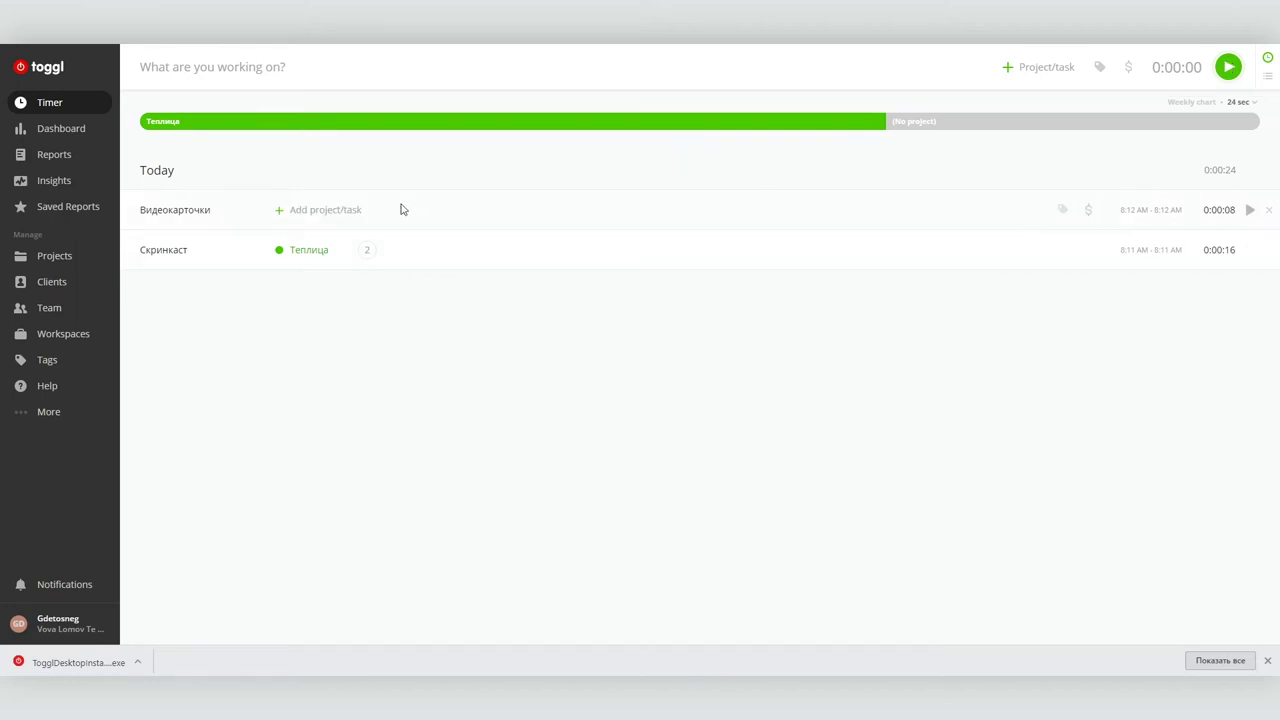
{"action": "left_click", "coordinate": [334, 209]}
{"action": "left_click", "coordinate": [251, 350]}
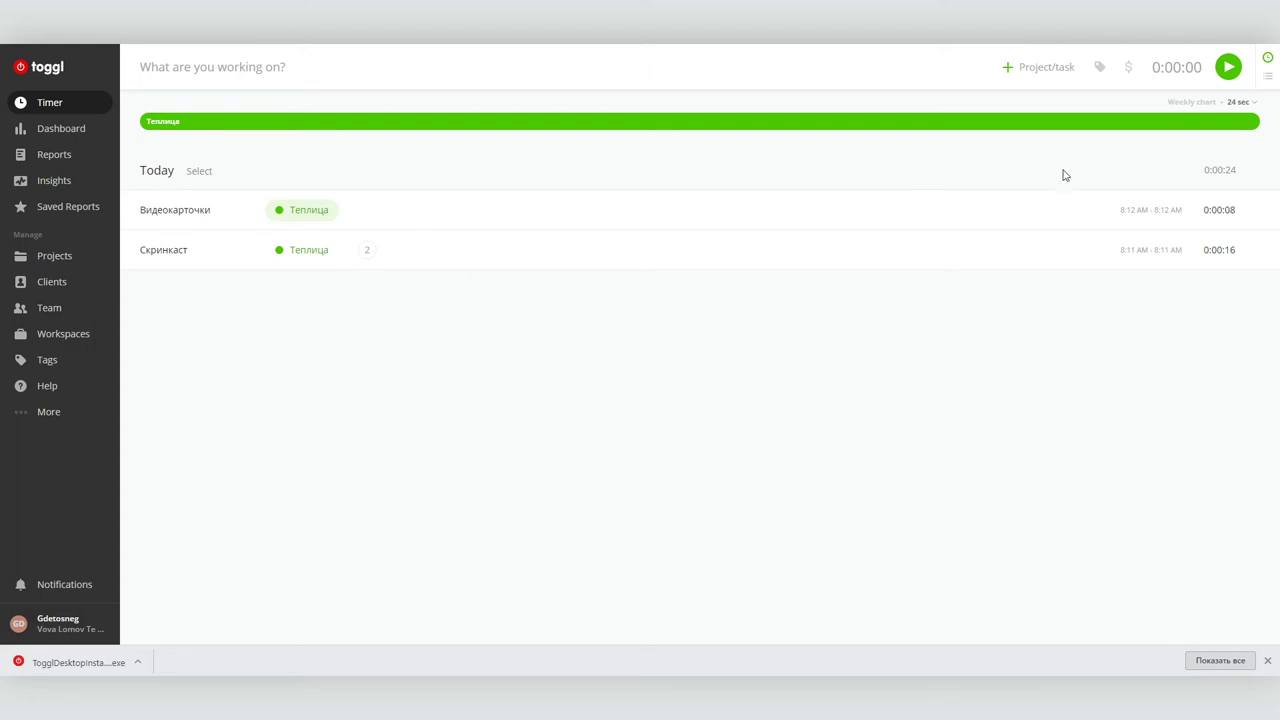
Record a timed entry described as "Отвлекаюсь на соцсети" under the "Теплица" project
{"action": "left_click", "coordinate": [226, 60]}
{"action": "left_click", "coordinate": [1030, 70]}
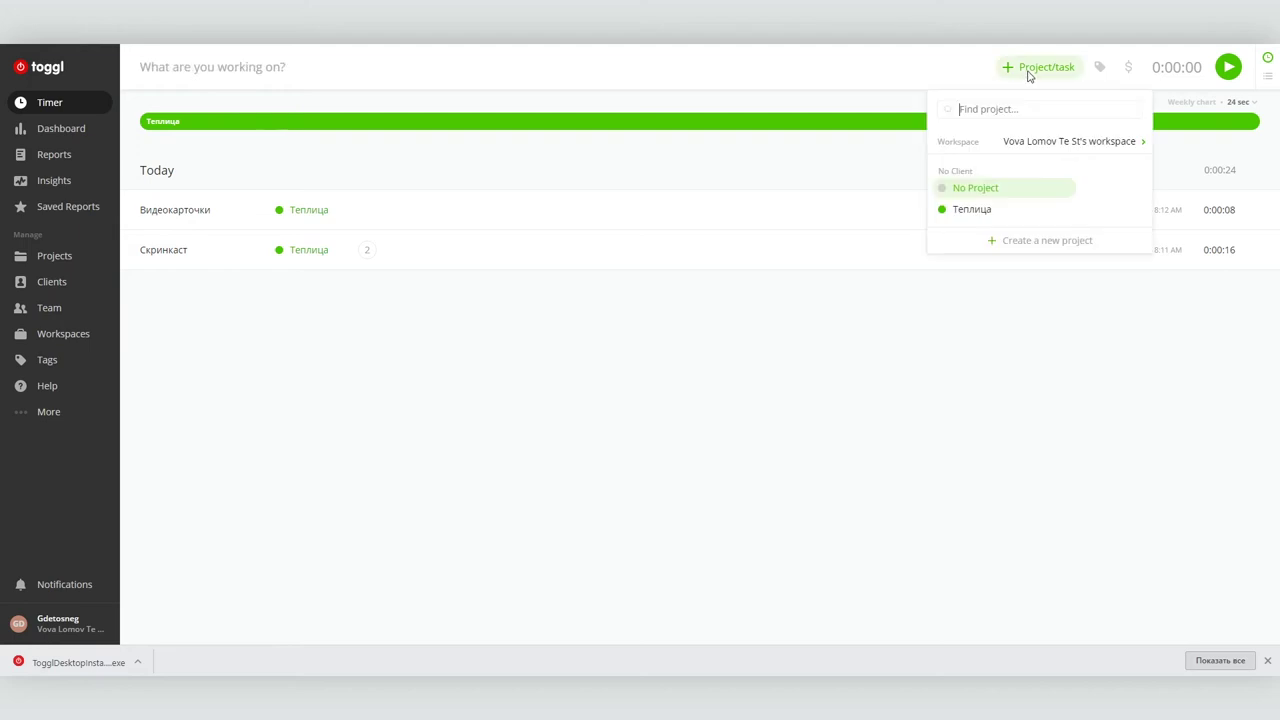
{"action": "left_click", "coordinate": [990, 212]}
{"action": "left_click", "coordinate": [210, 64]}
{"action": "type", "text": "Отвлекаюсь на соцсети"}
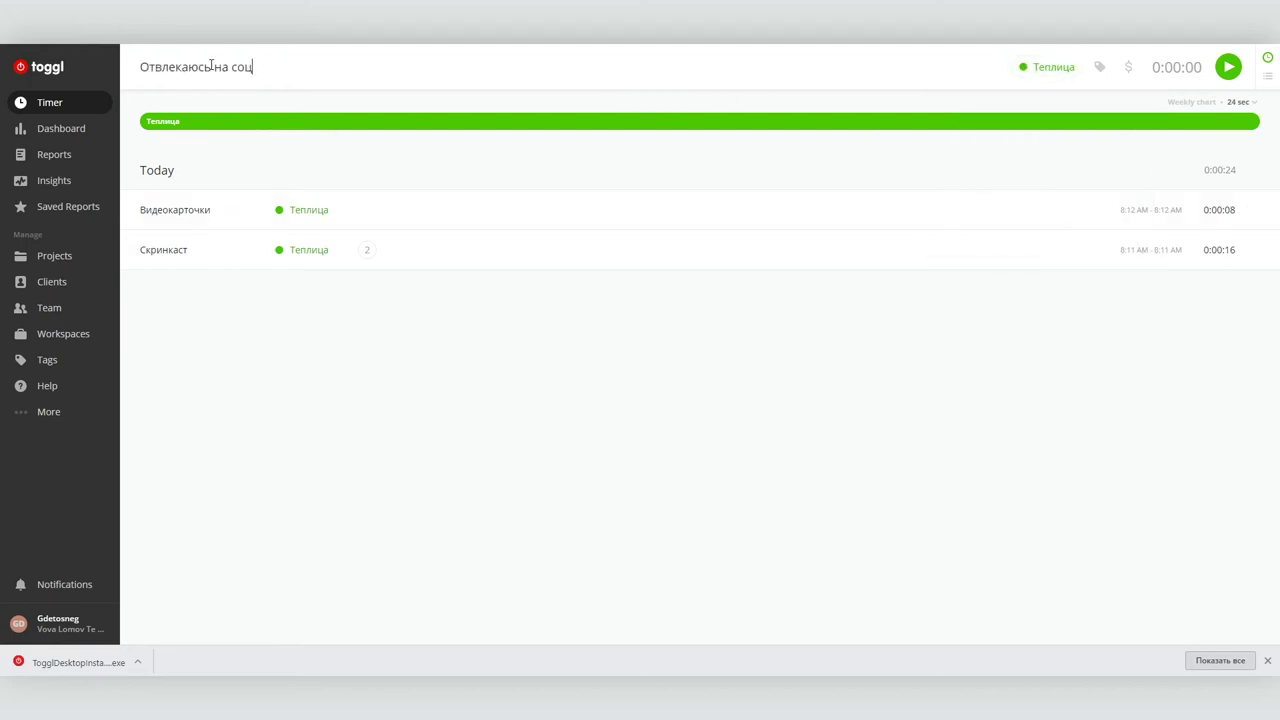
{"action": "left_click", "coordinate": [1232, 67]}
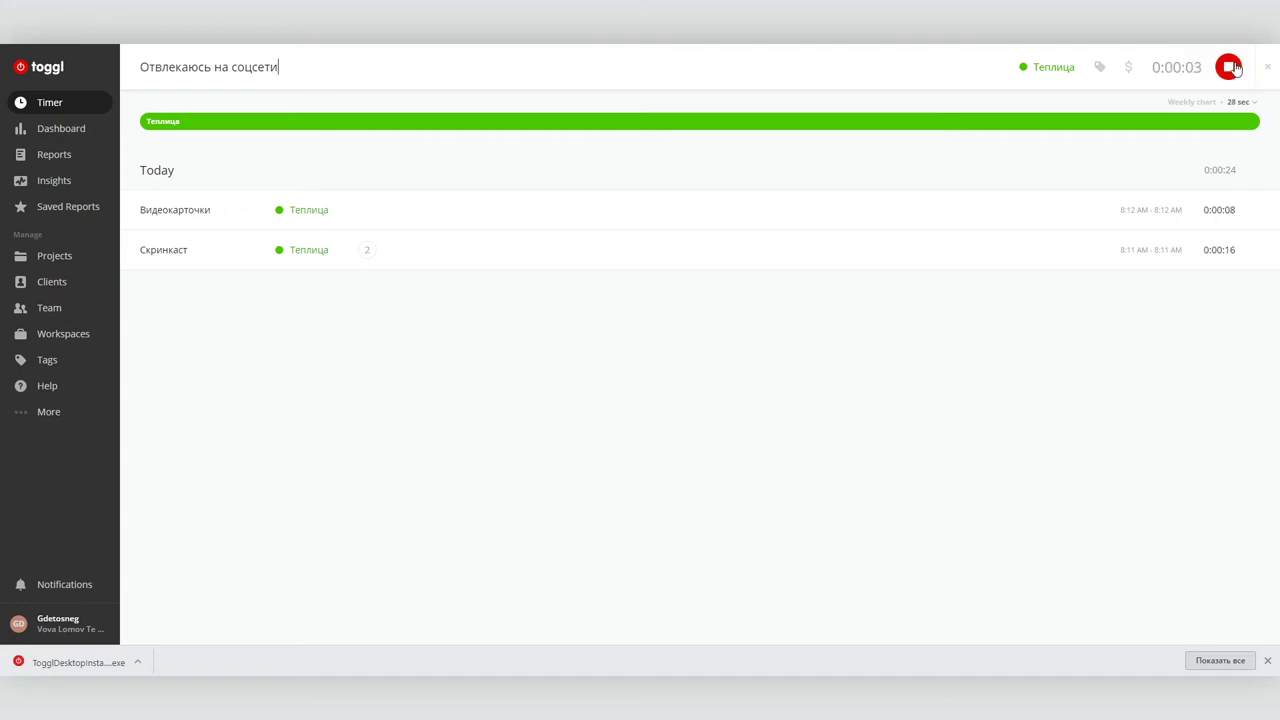
{"action": "left_click", "coordinate": [1229, 67]}
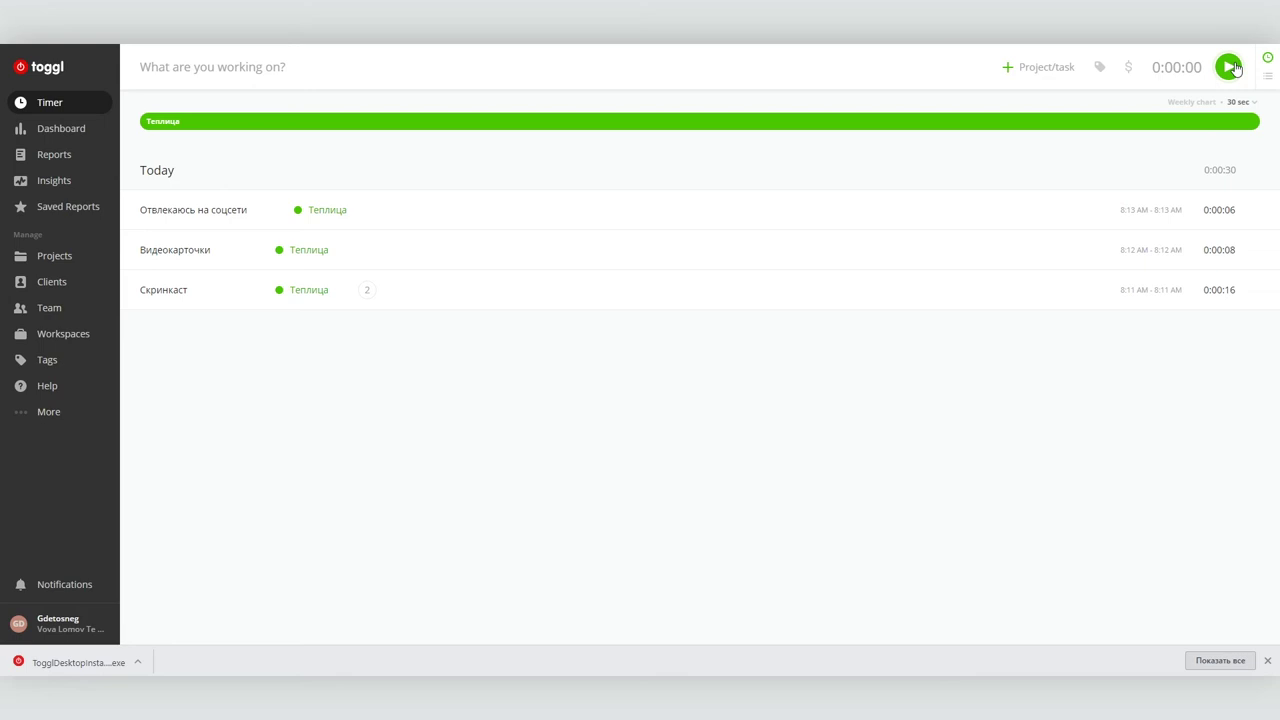
Track another short session of the existing "Скринкаст" entry
{"action": "left_click", "coordinate": [1250, 291]}
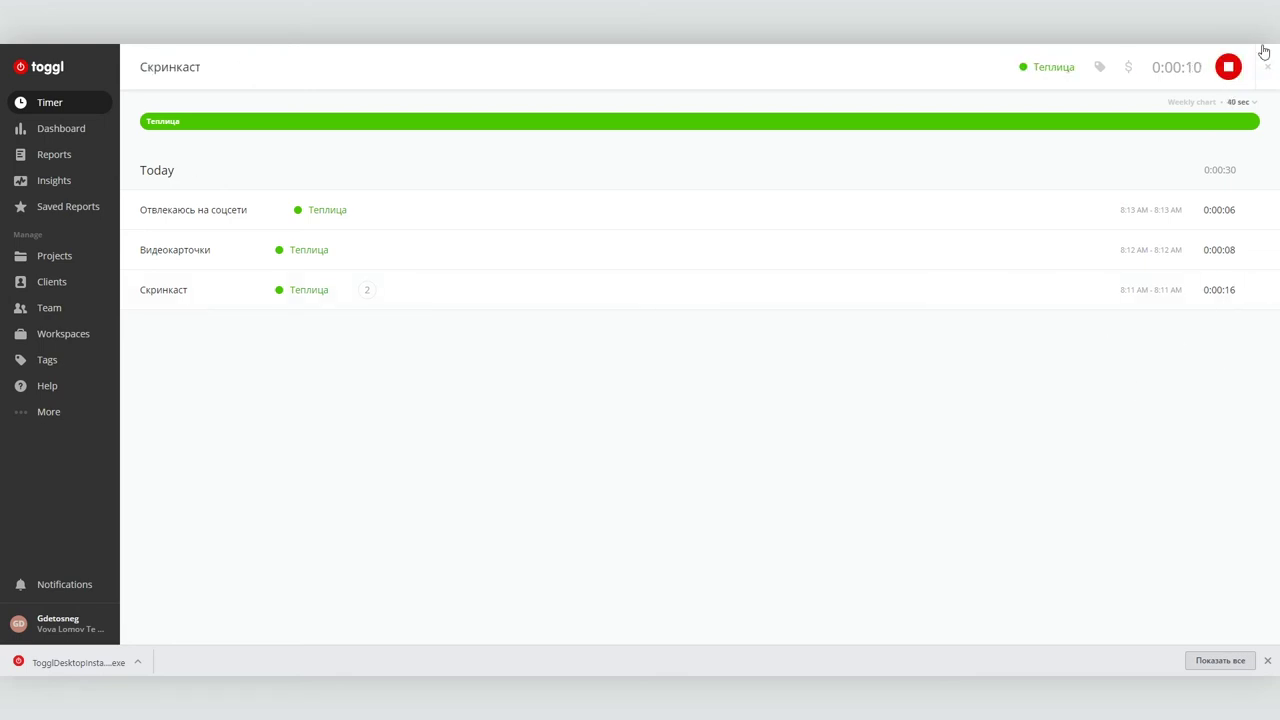
{"action": "left_click", "coordinate": [1229, 68]}
Add a manual "Скринкаст" entry under the "Теплица" project from 8:39 AM to 9:39 AM
{"action": "left_click", "coordinate": [1267, 77]}
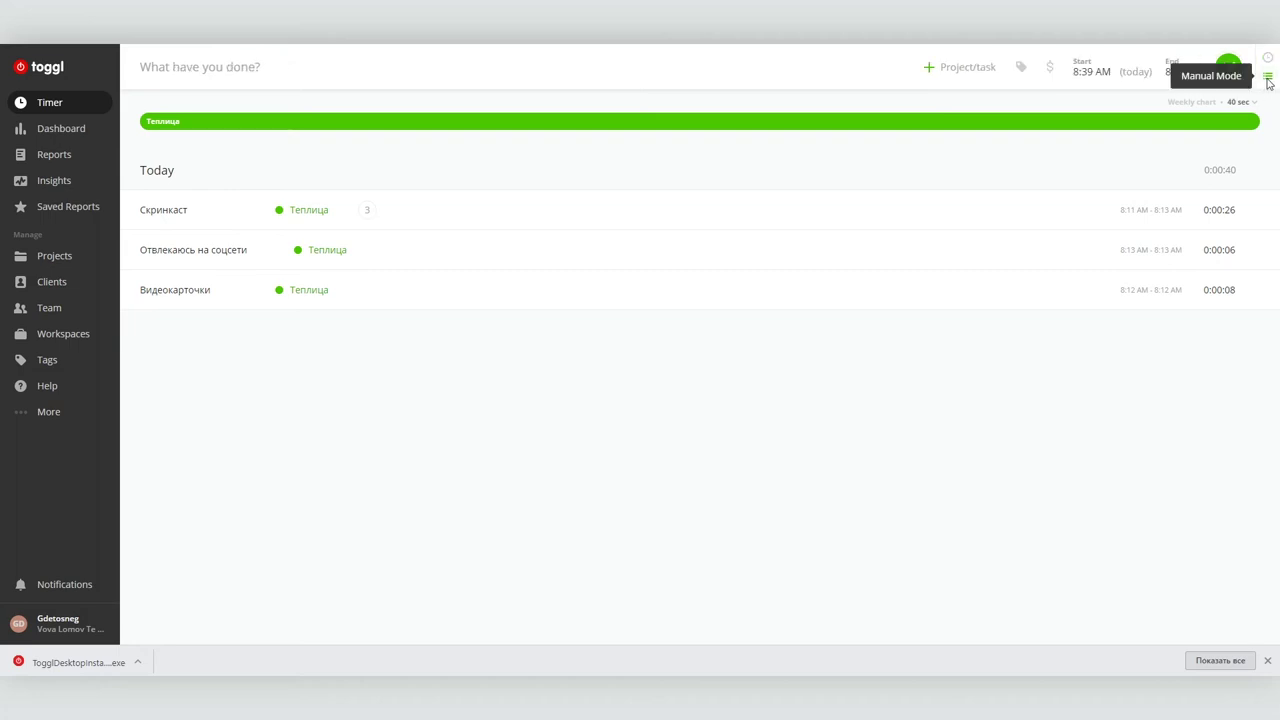
{"action": "left_click", "coordinate": [960, 67]}
{"action": "left_click", "coordinate": [906, 209]}
{"action": "left_click", "coordinate": [291, 66]}
{"action": "type", "text": "скрин"}
{"action": "key", "text": "Return"}
{"action": "left_click", "coordinate": [1168, 70]}
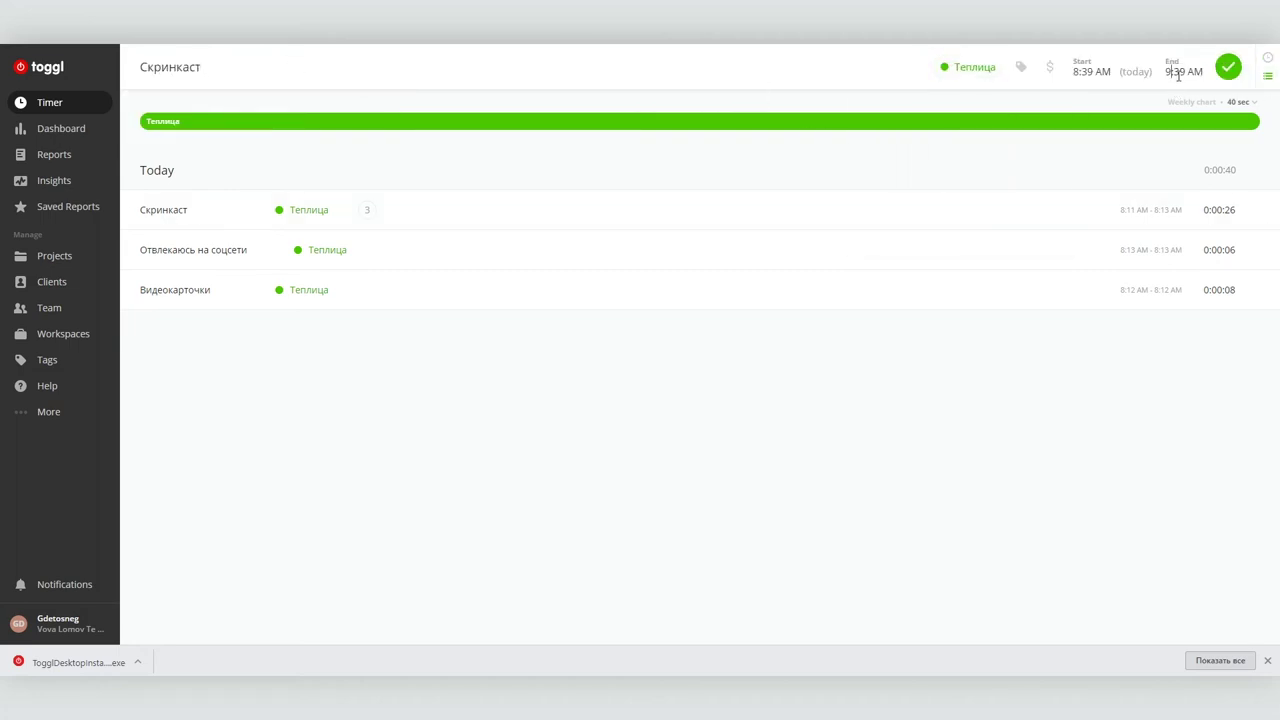
{"action": "left_click", "coordinate": [1228, 67]}
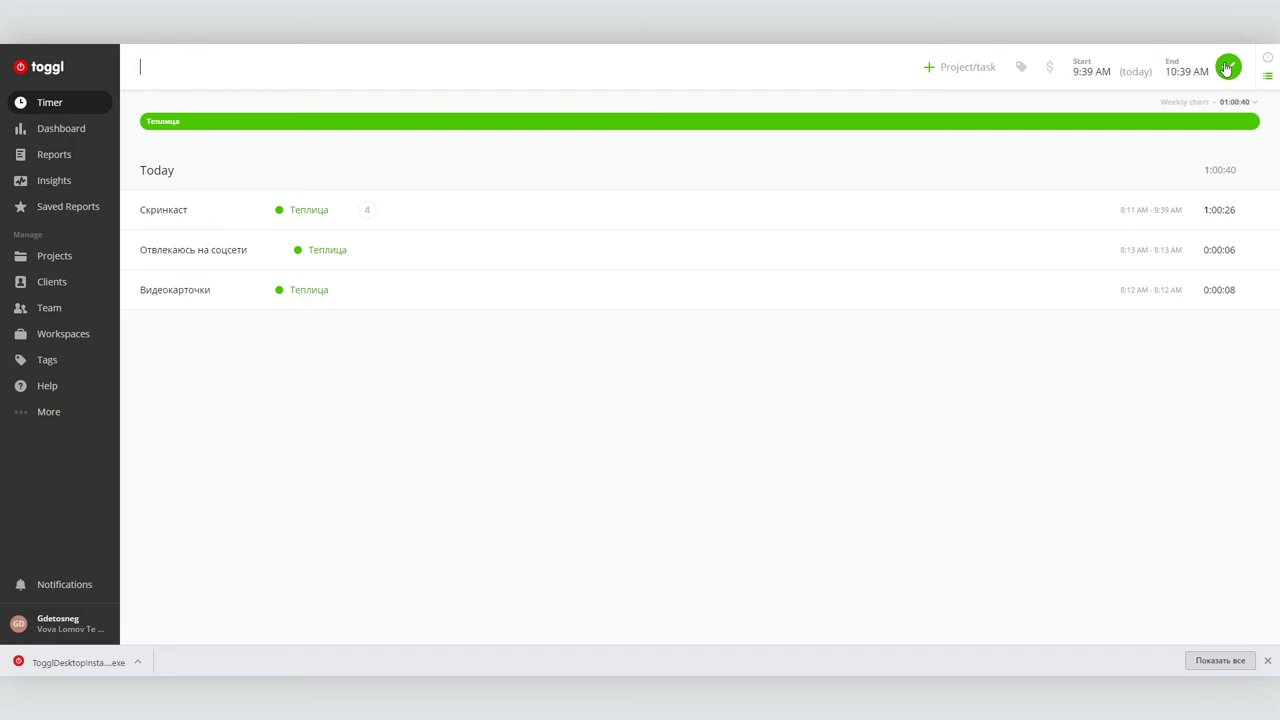
Look through the Dashboard, Reports, Insights, Saved Reports and Projects pages
{"action": "left_click", "coordinate": [46, 138]}
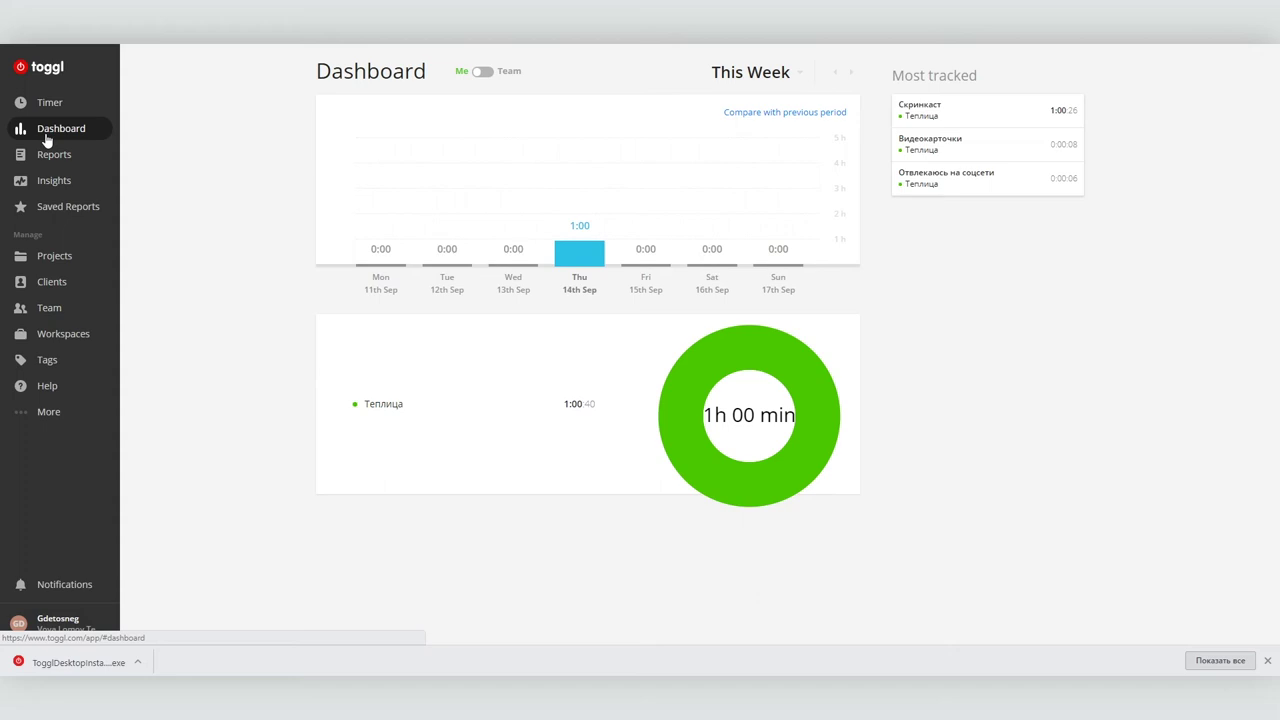
{"action": "left_click", "coordinate": [80, 162]}
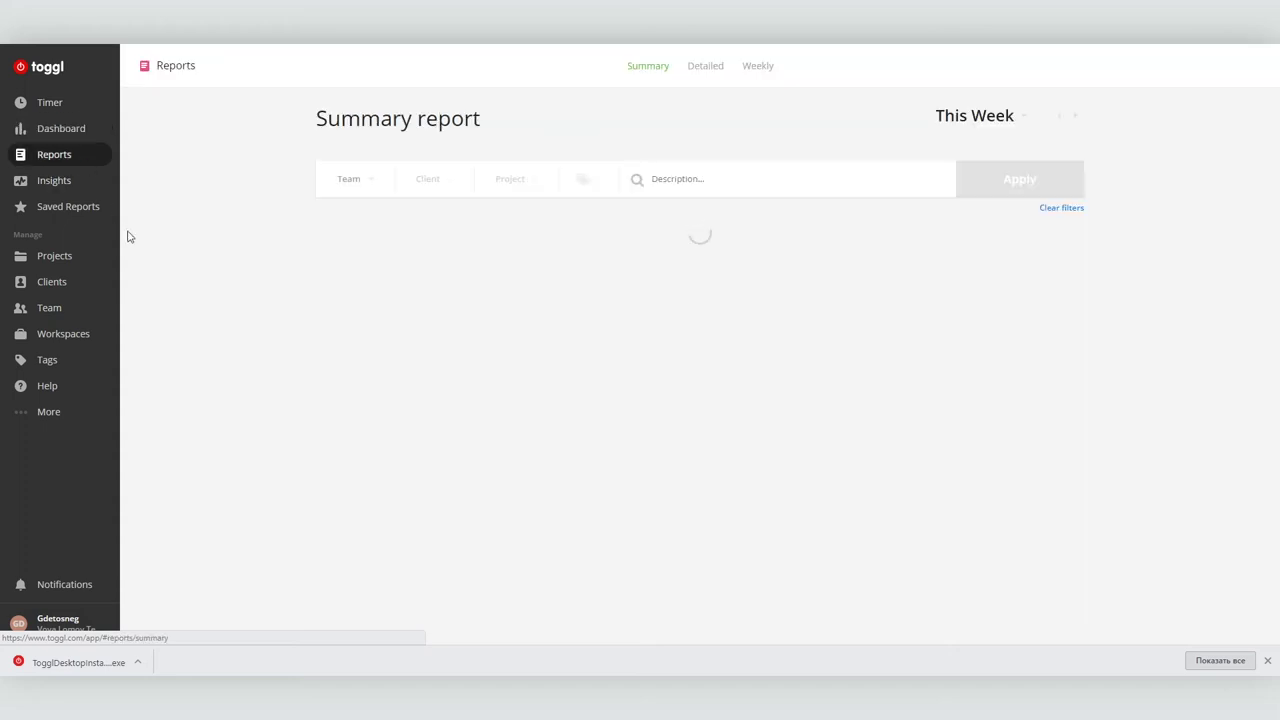
{"action": "left_click", "coordinate": [54, 180]}
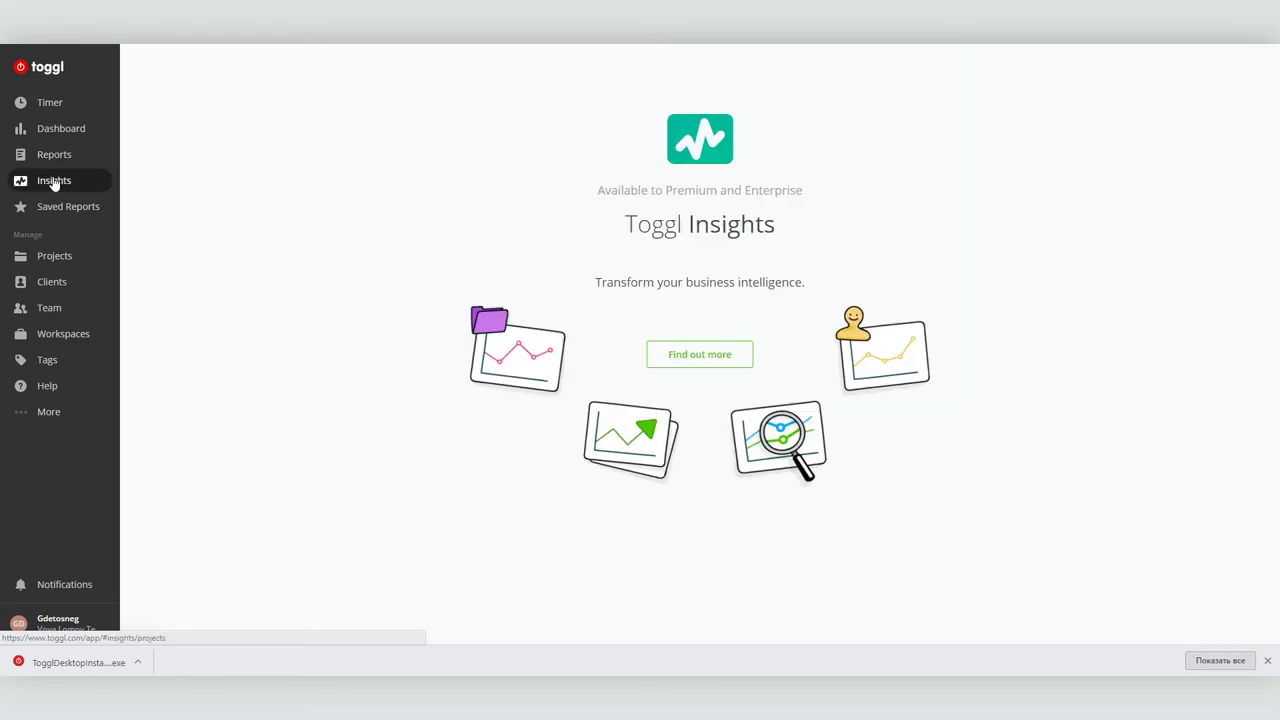
{"action": "left_click", "coordinate": [52, 206]}
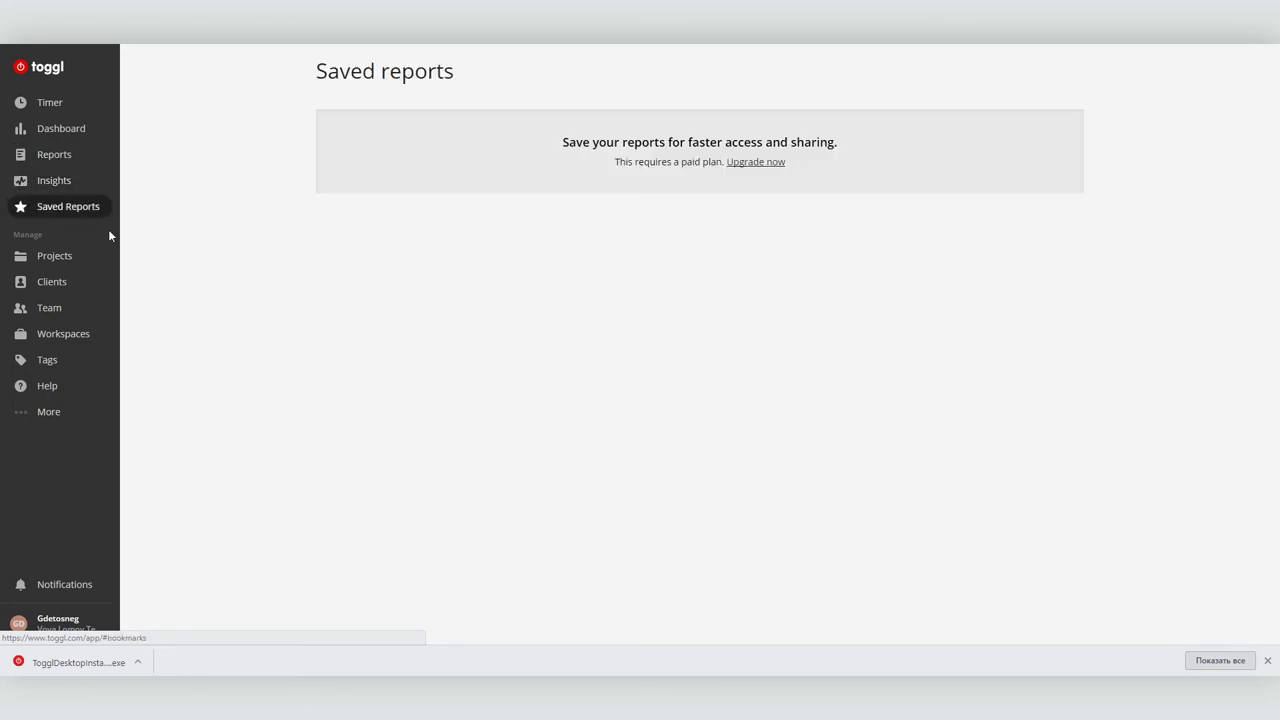
{"action": "left_click", "coordinate": [54, 256]}
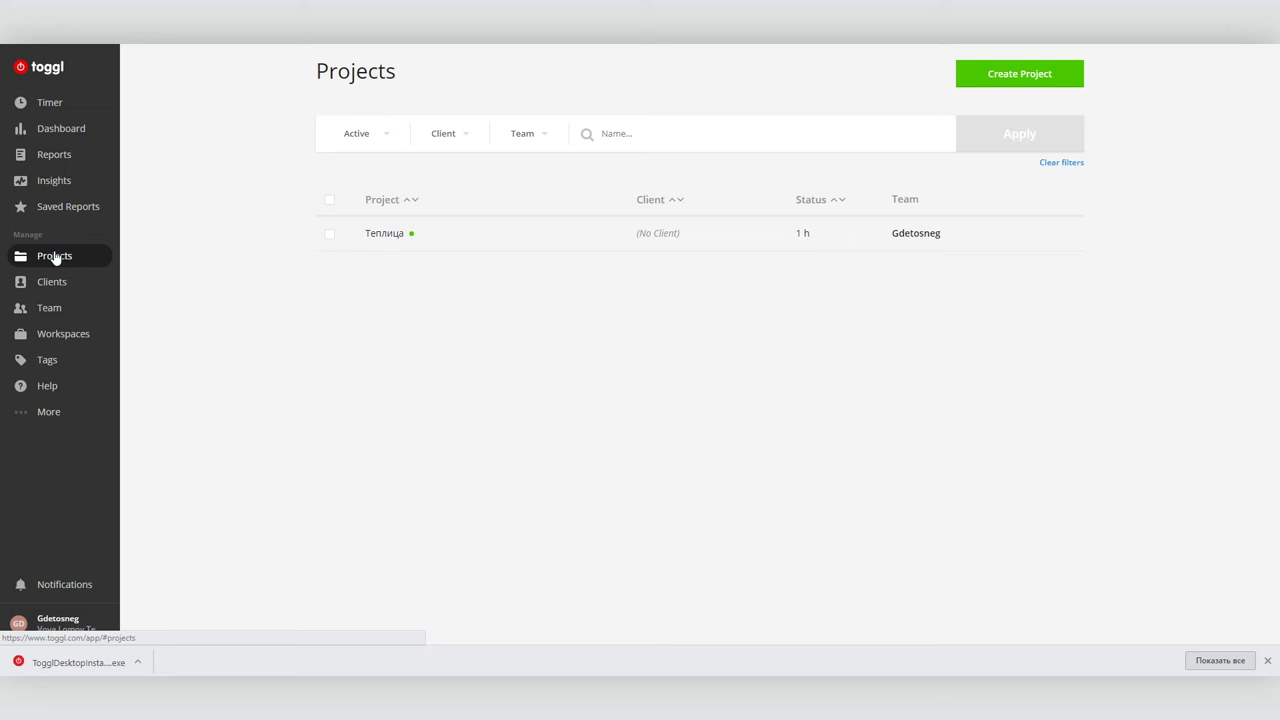
Review the admin account's time entries and member list, and show the dashboard for the whole team
{"action": "left_click", "coordinate": [49, 103]}
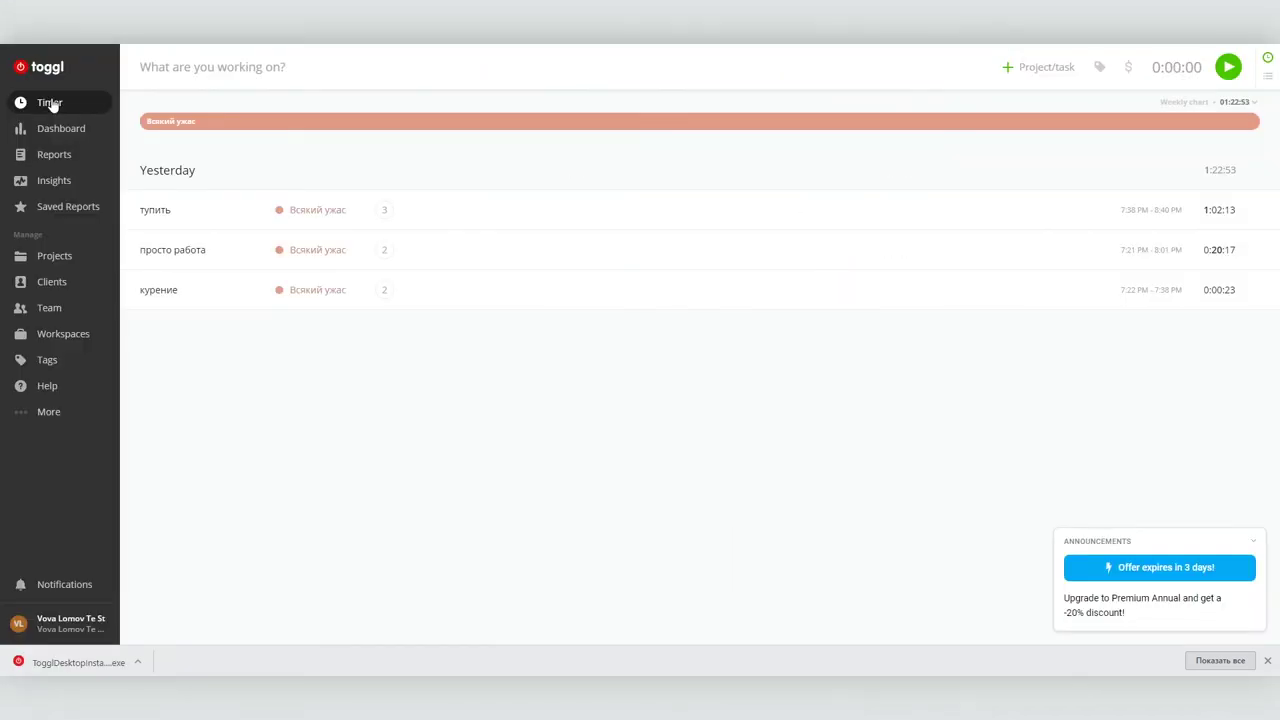
{"action": "left_click", "coordinate": [49, 308]}
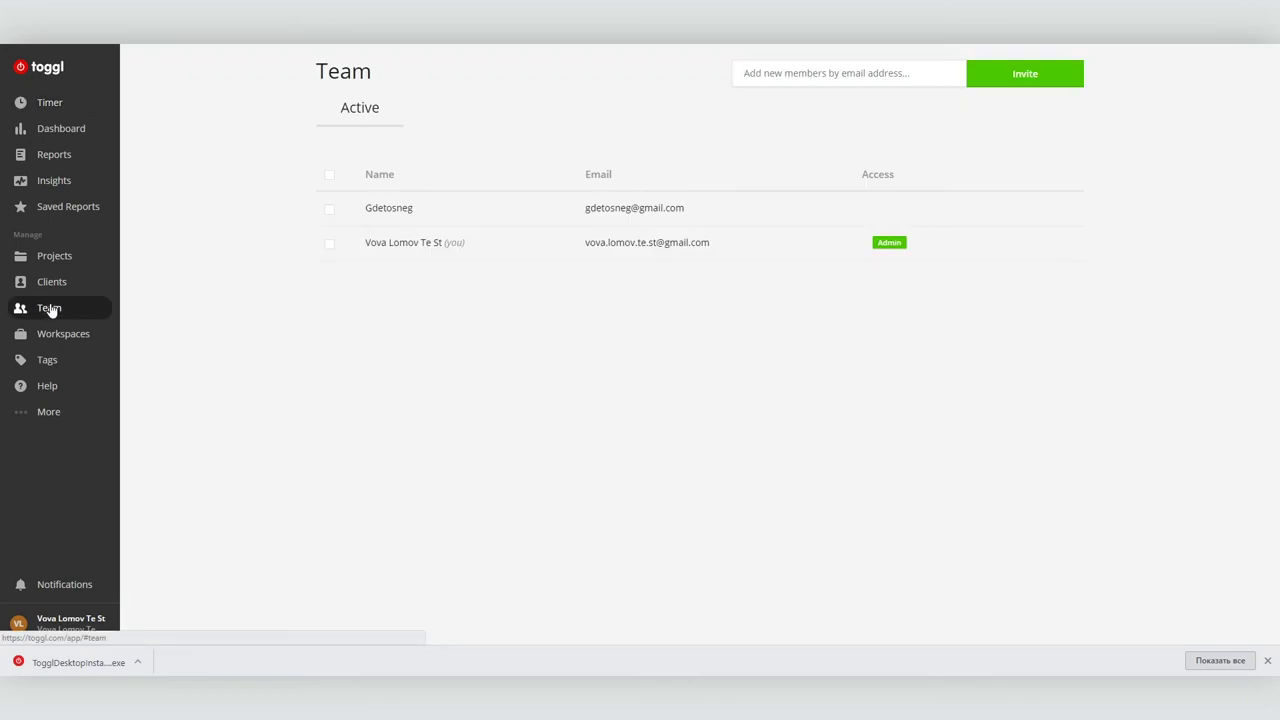
{"action": "left_click", "coordinate": [72, 131]}
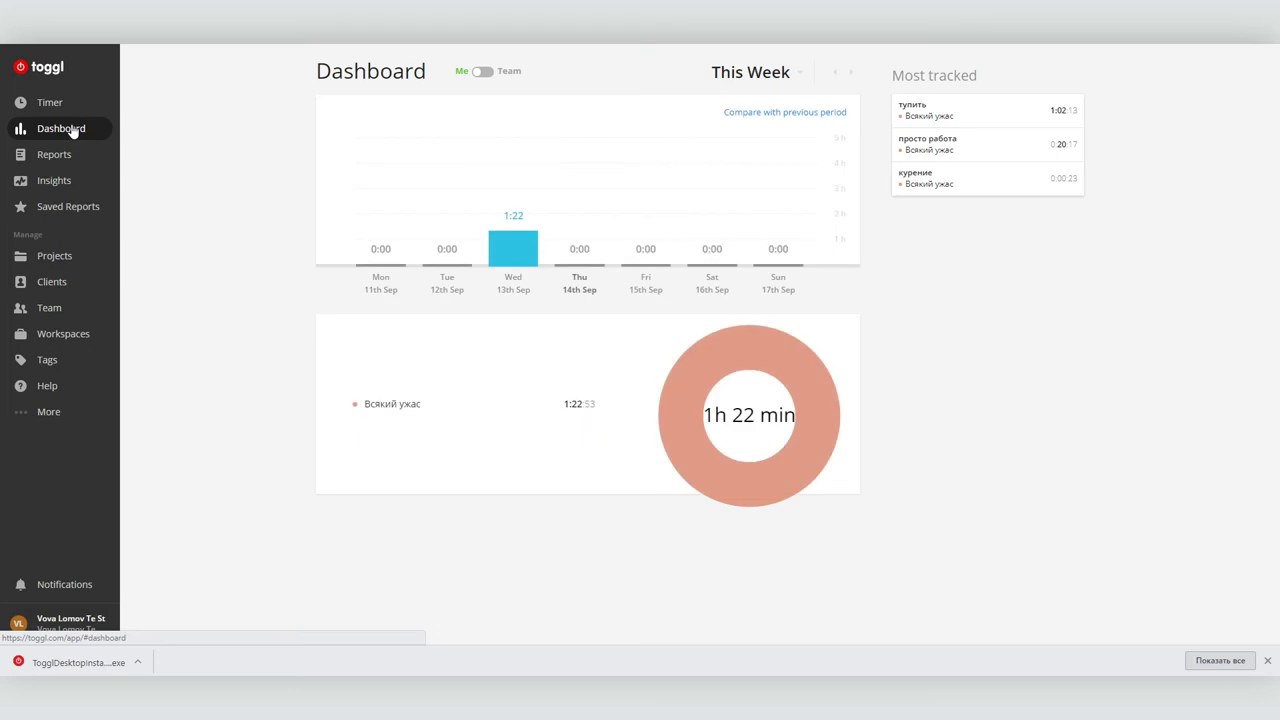
{"action": "left_click", "coordinate": [487, 73]}
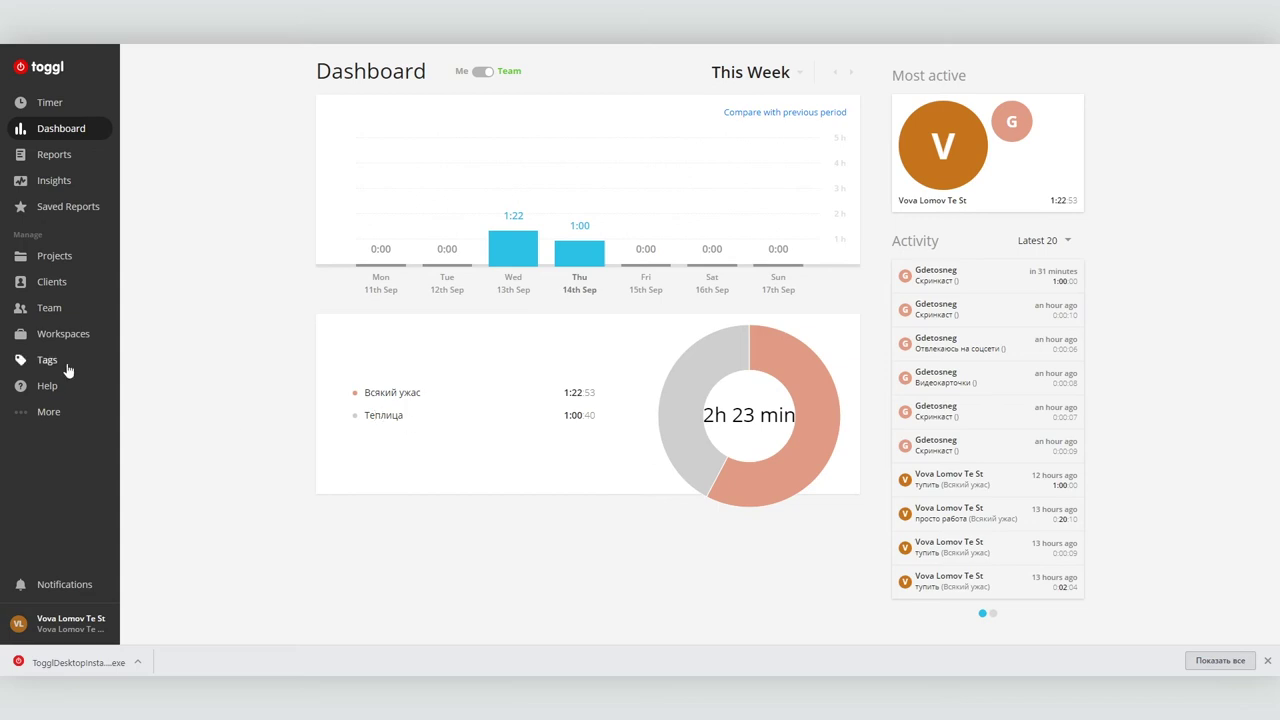
View the member invitation field on the Team page and open the client list
{"action": "left_click", "coordinate": [50, 310]}
{"action": "left_click", "coordinate": [783, 68]}
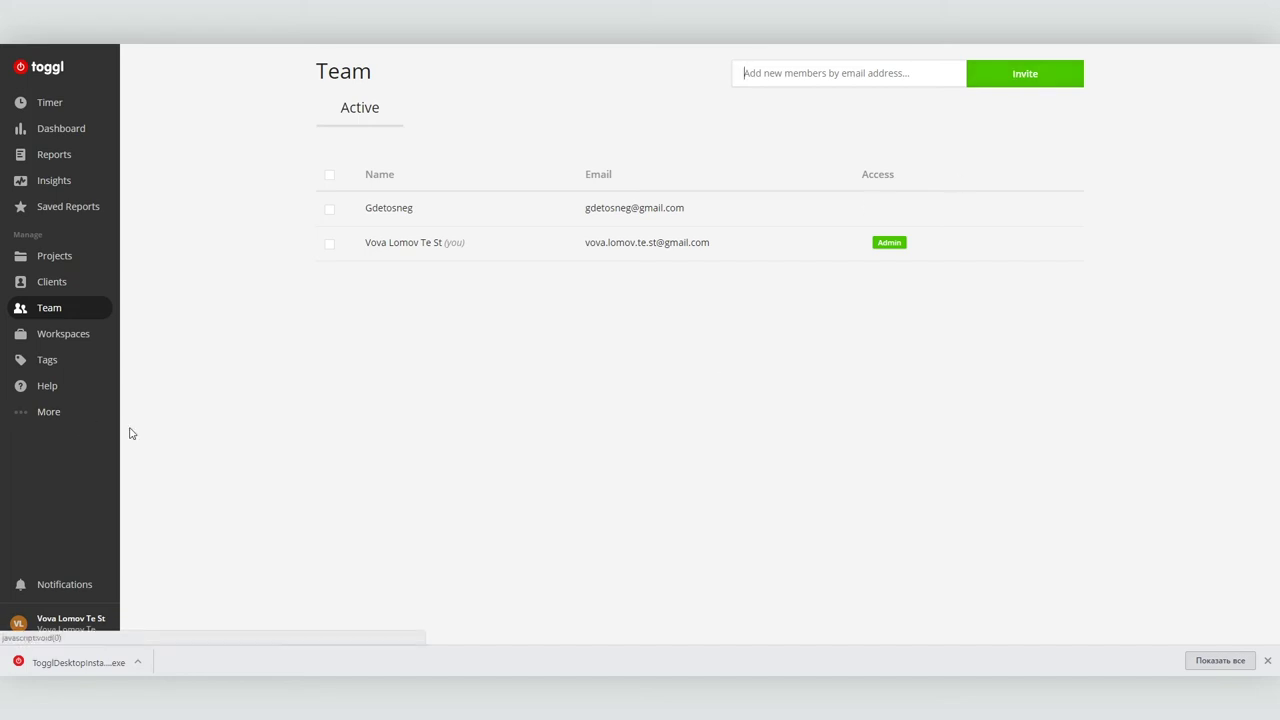
{"action": "left_click", "coordinate": [50, 282]}
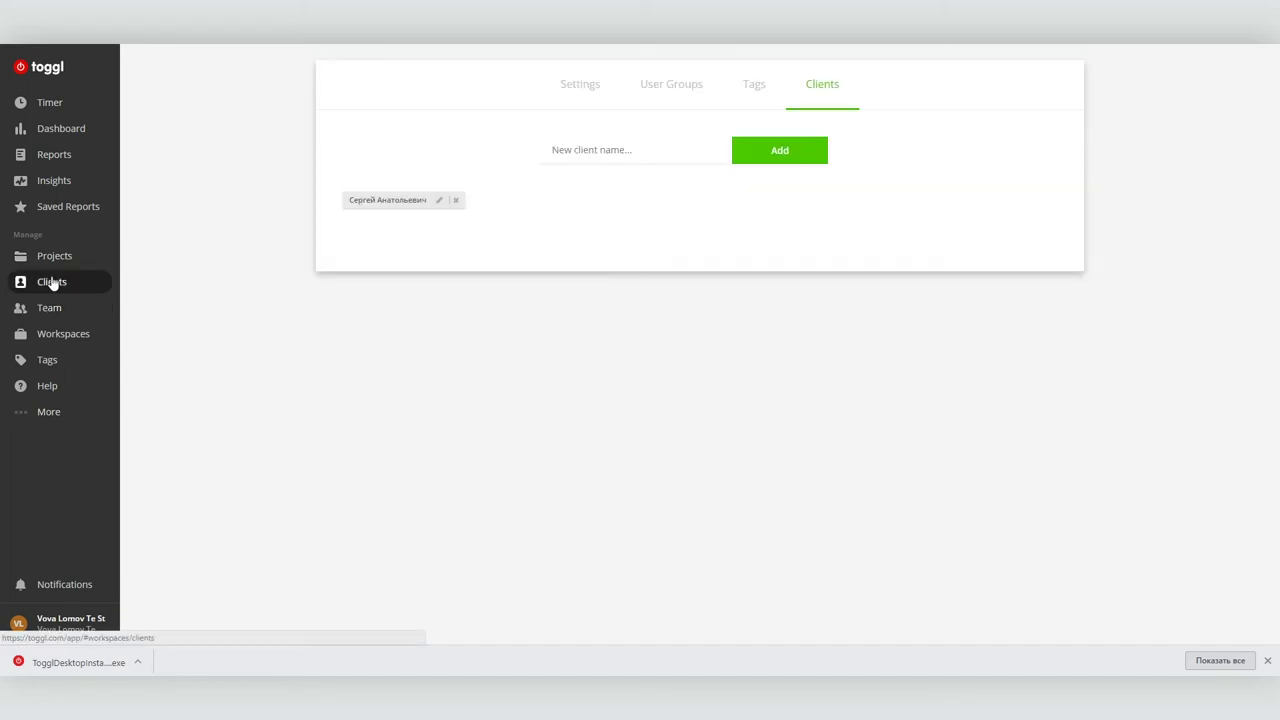
Add a new client to the workspace's client list, entering the client's name
{"action": "left_click", "coordinate": [574, 154]}
{"action": "type", "text": "Гогм"}
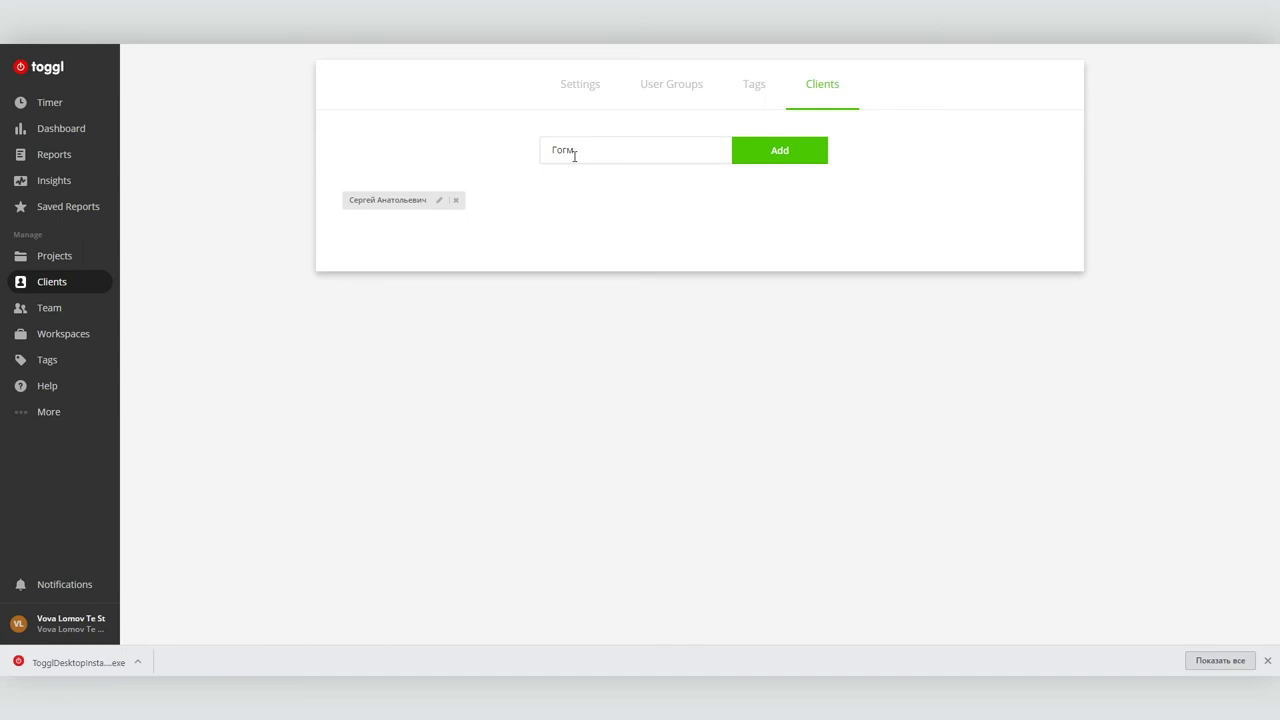
{"action": "left_click", "coordinate": [780, 157]}
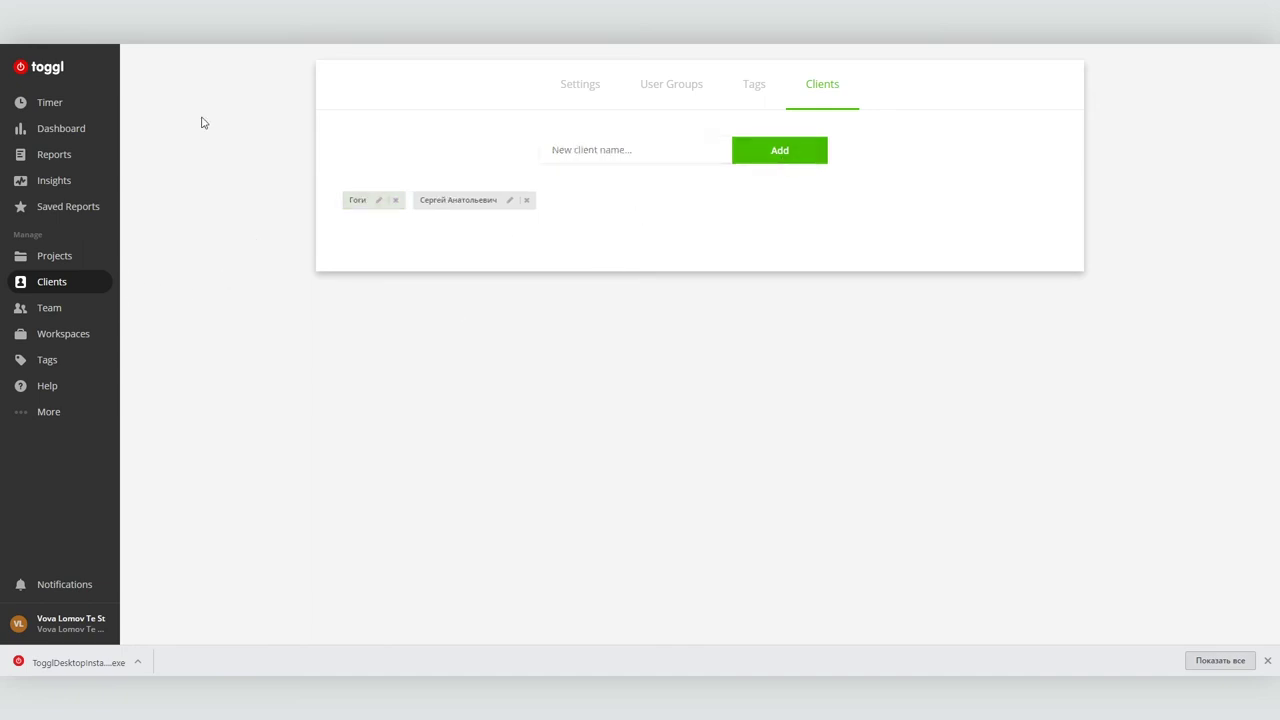
Start a new project from the timer page, assign the newly added client, and switch the private project option off and on again
{"action": "left_click", "coordinate": [51, 103]}
{"action": "left_click", "coordinate": [1020, 70]}
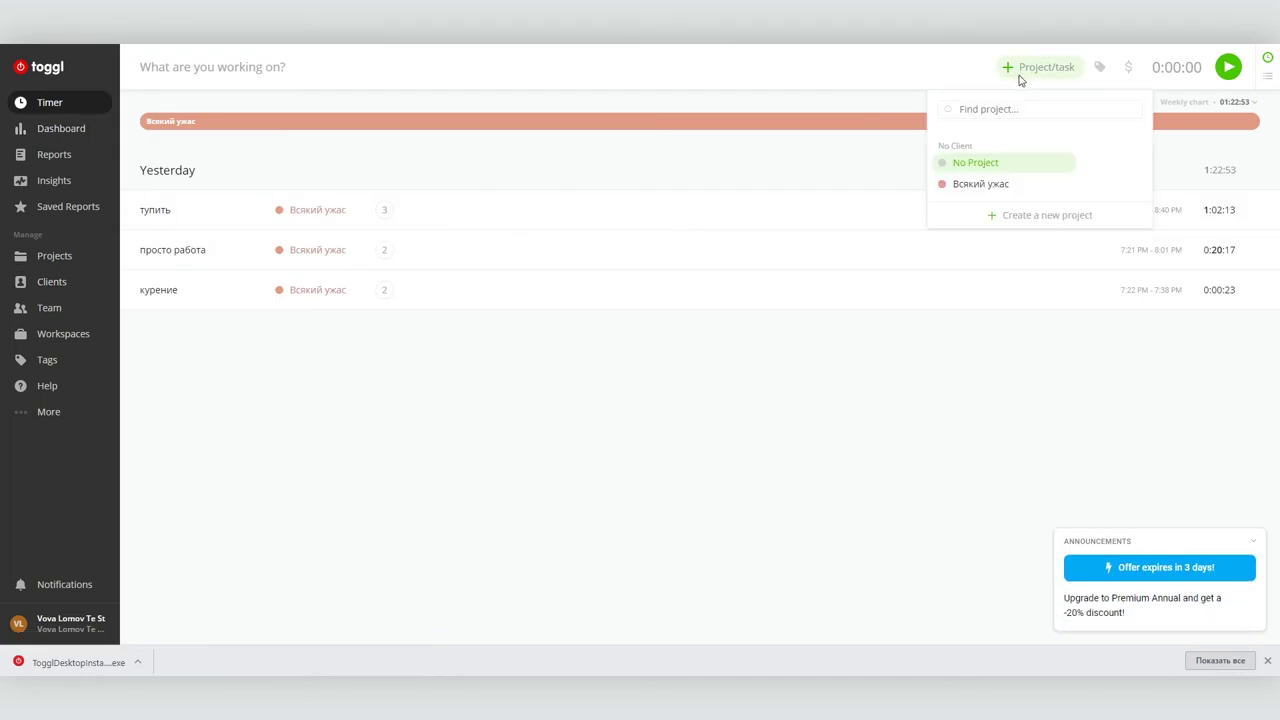
{"action": "left_click", "coordinate": [1020, 216]}
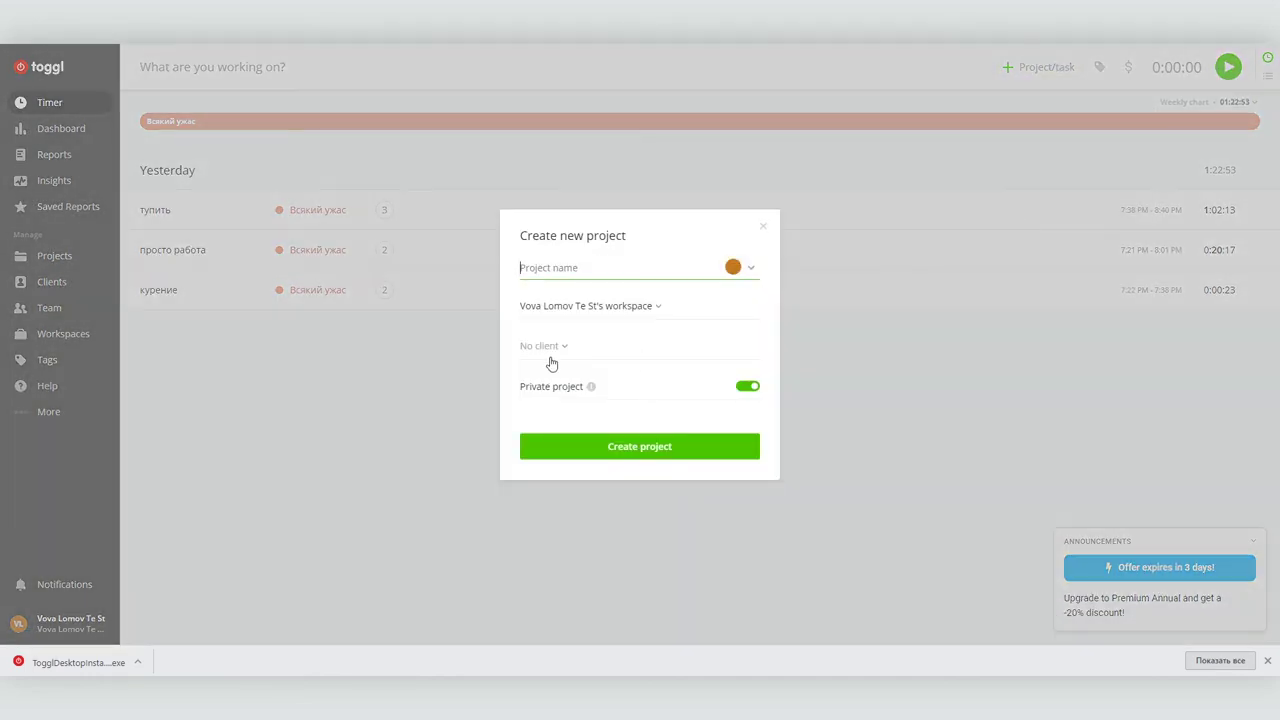
{"action": "left_click", "coordinate": [550, 344]}
{"action": "left_click", "coordinate": [560, 419]}
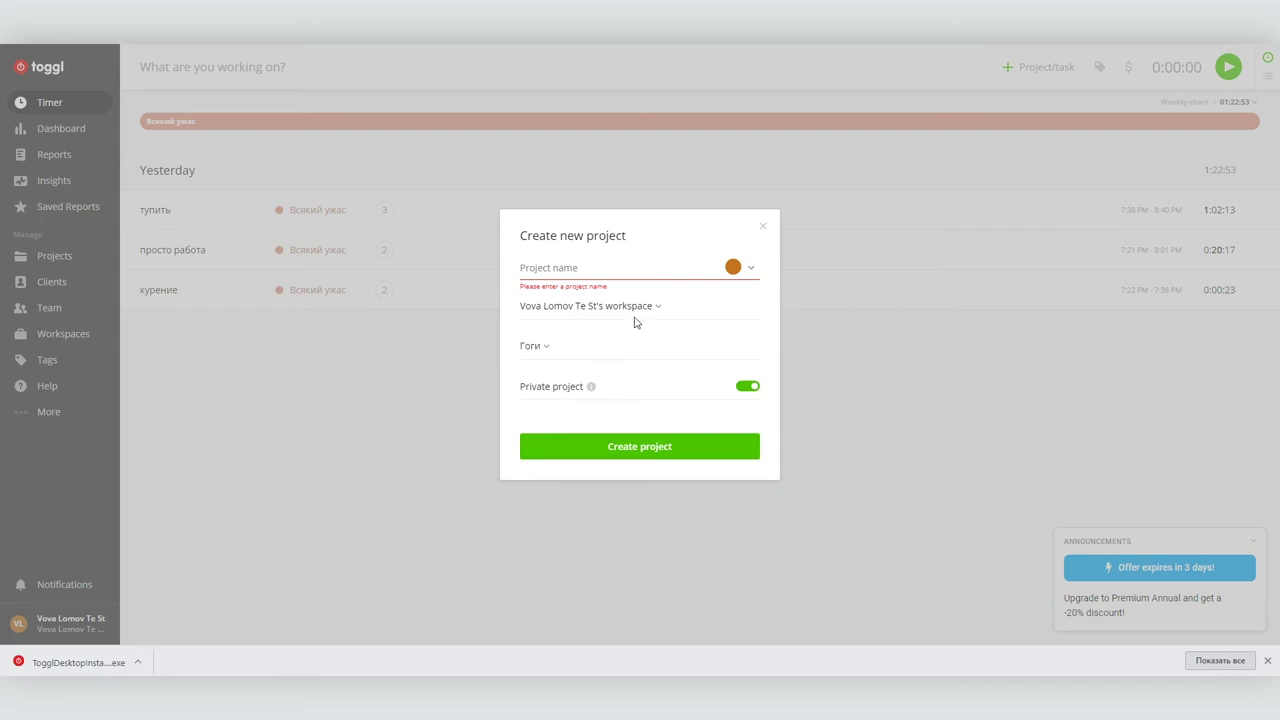
{"action": "left_click", "coordinate": [750, 387]}
{"action": "left_click", "coordinate": [752, 388]}
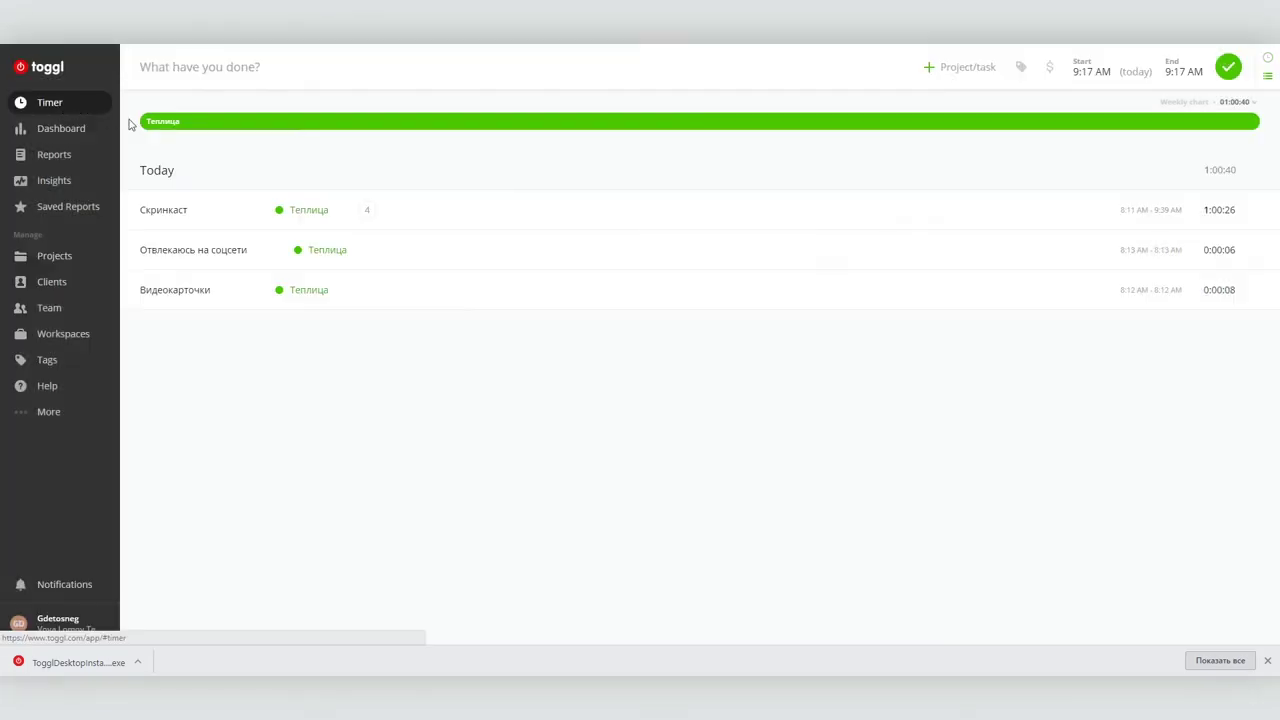
In the team member's account, check access to the Clients page and view the options offered when creating a project
{"action": "left_click", "coordinate": [50, 286]}
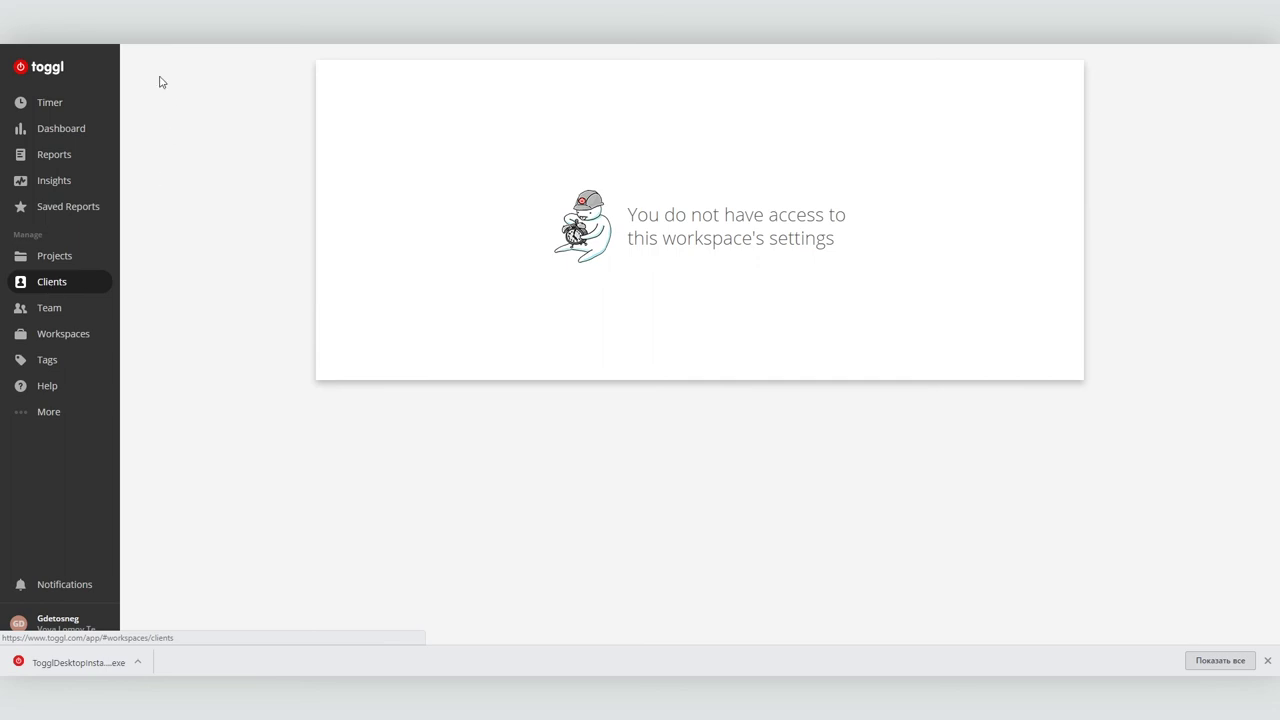
{"action": "left_click", "coordinate": [48, 104]}
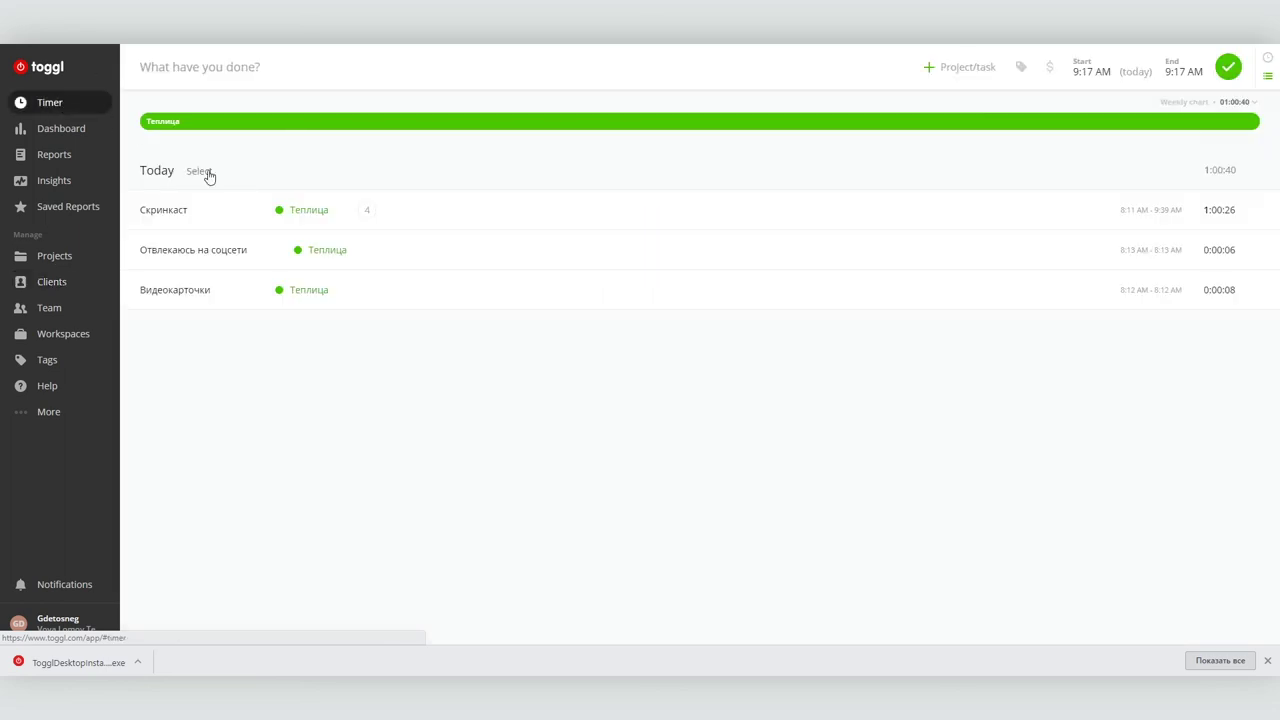
{"action": "left_click", "coordinate": [970, 66]}
{"action": "left_click", "coordinate": [962, 243]}
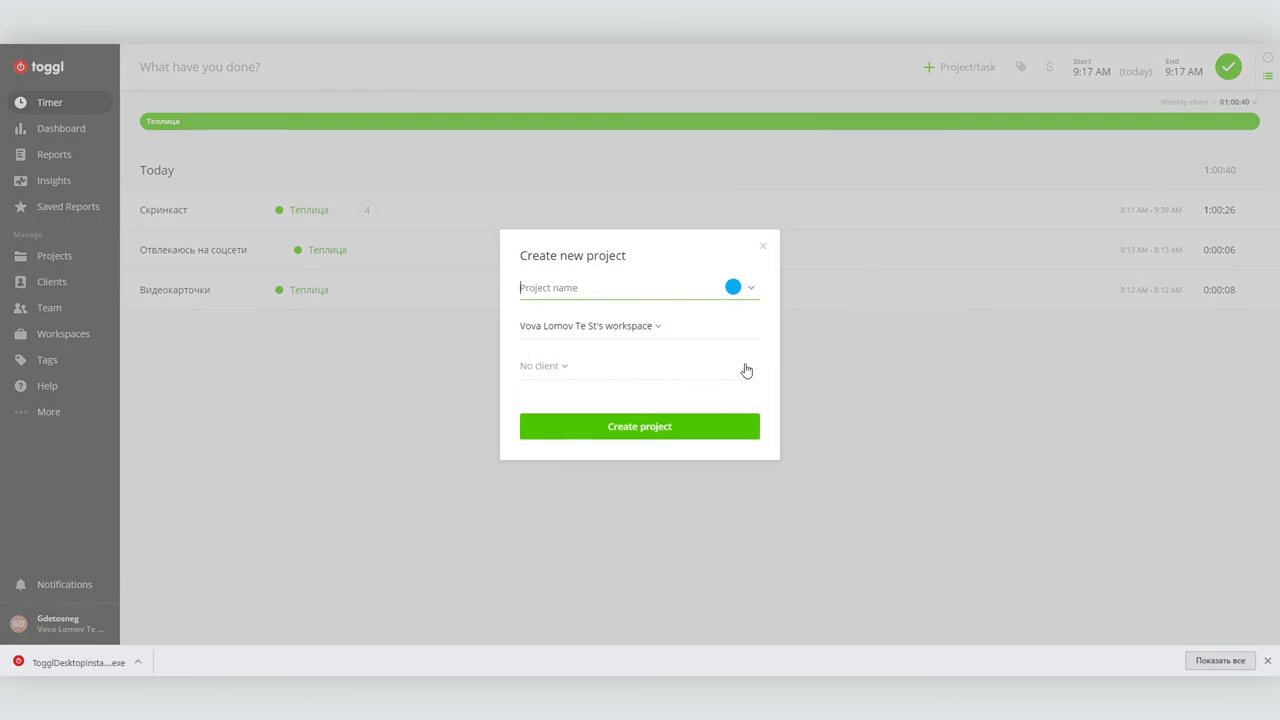
{"action": "left_click", "coordinate": [762, 246]}
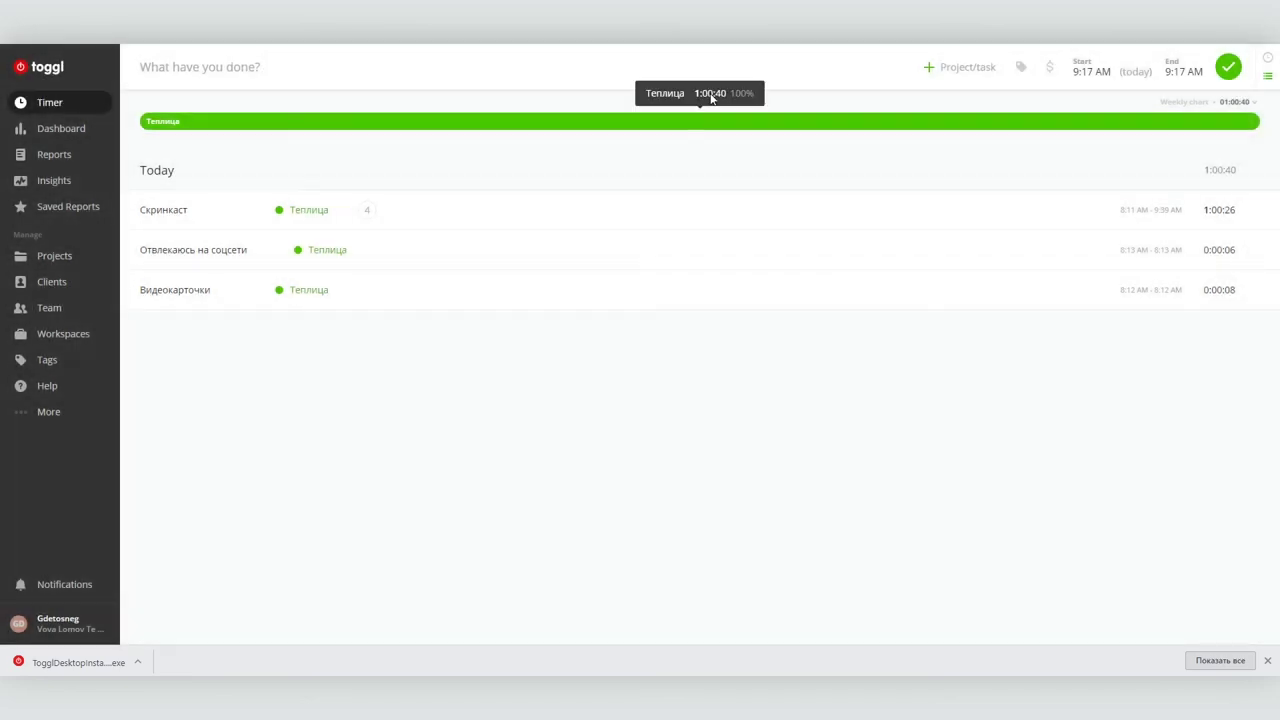
View the workspaces list and the upgrade plans for the "daber" workspace, and show the additional links including Desktop App
{"action": "left_click", "coordinate": [45, 335]}
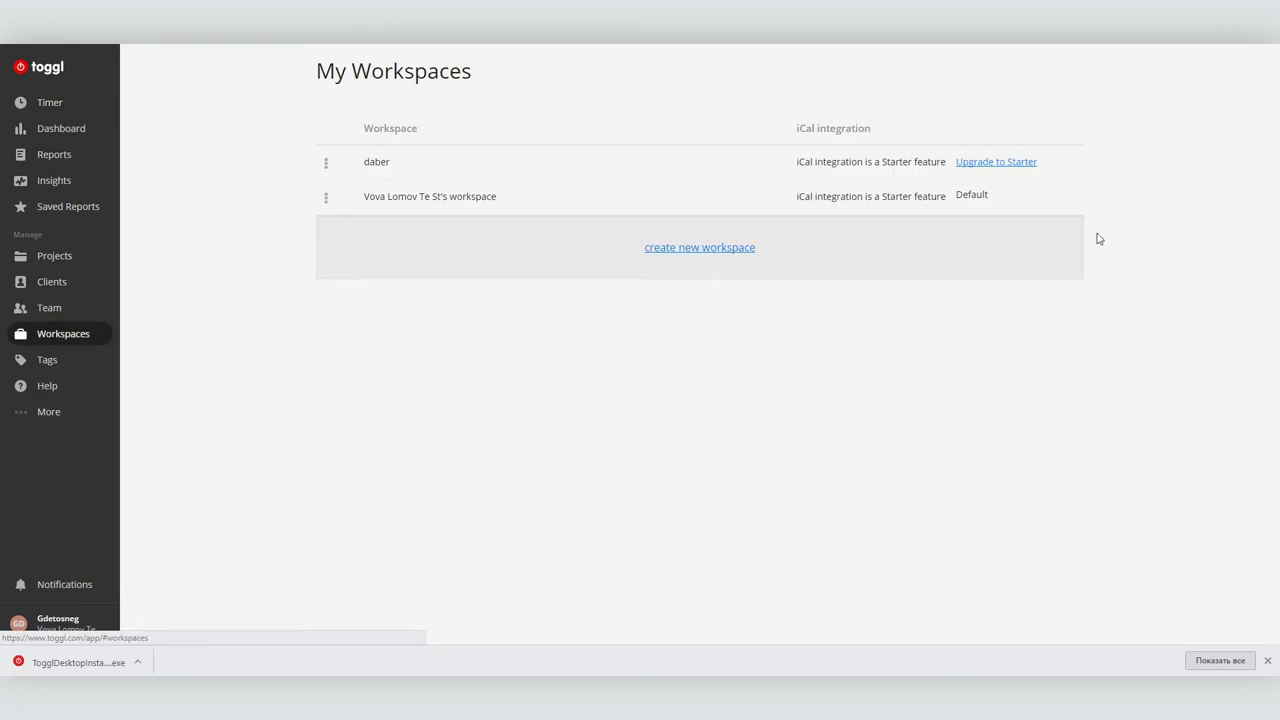
{"action": "left_click", "coordinate": [990, 163]}
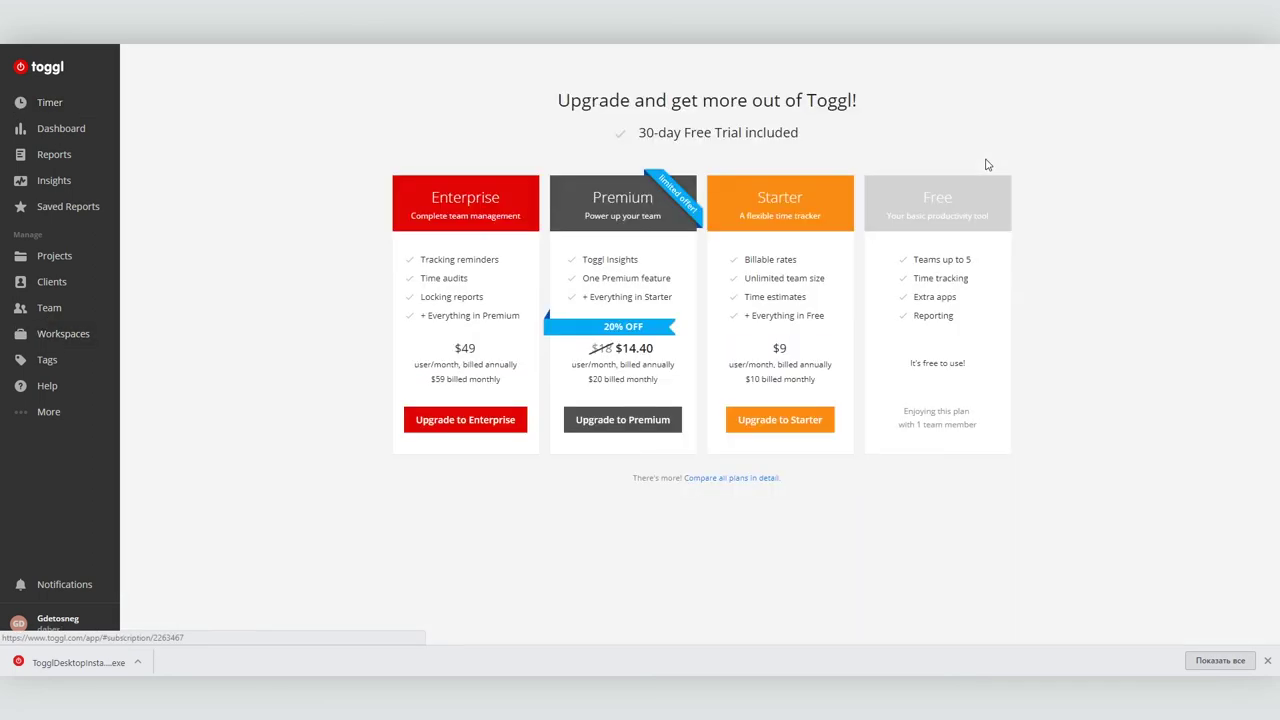
{"action": "left_click", "coordinate": [45, 411]}
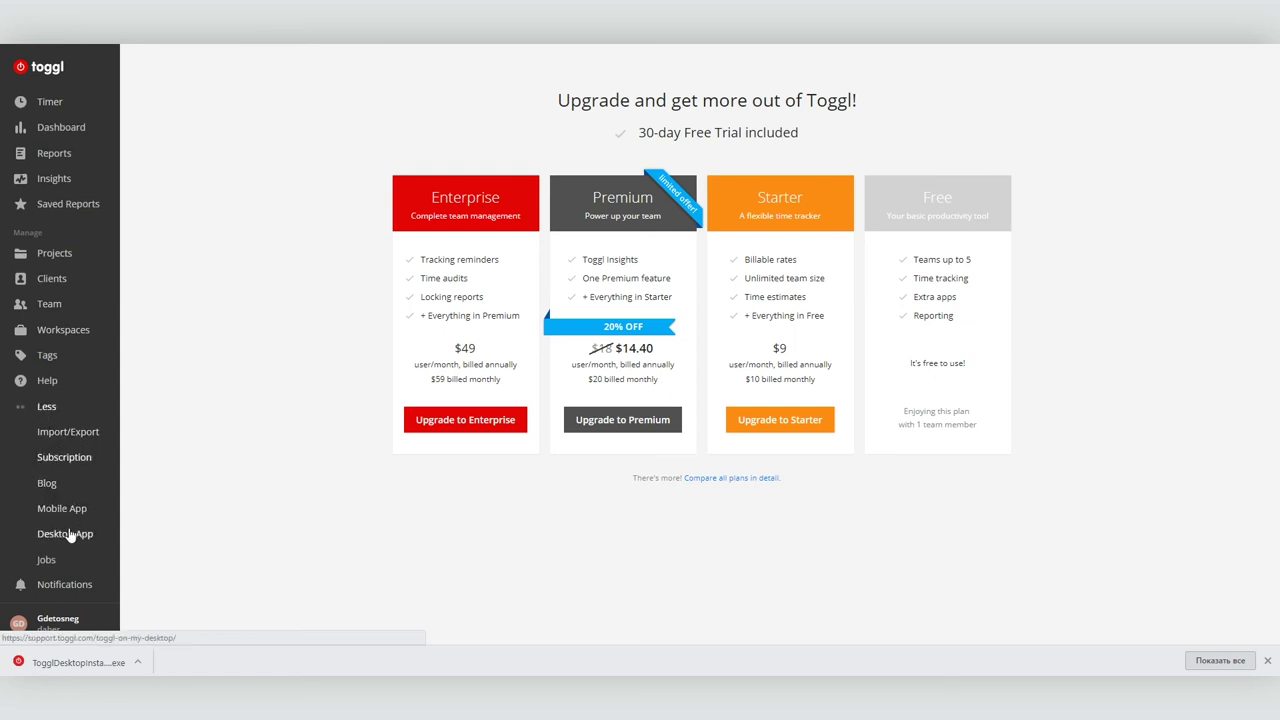